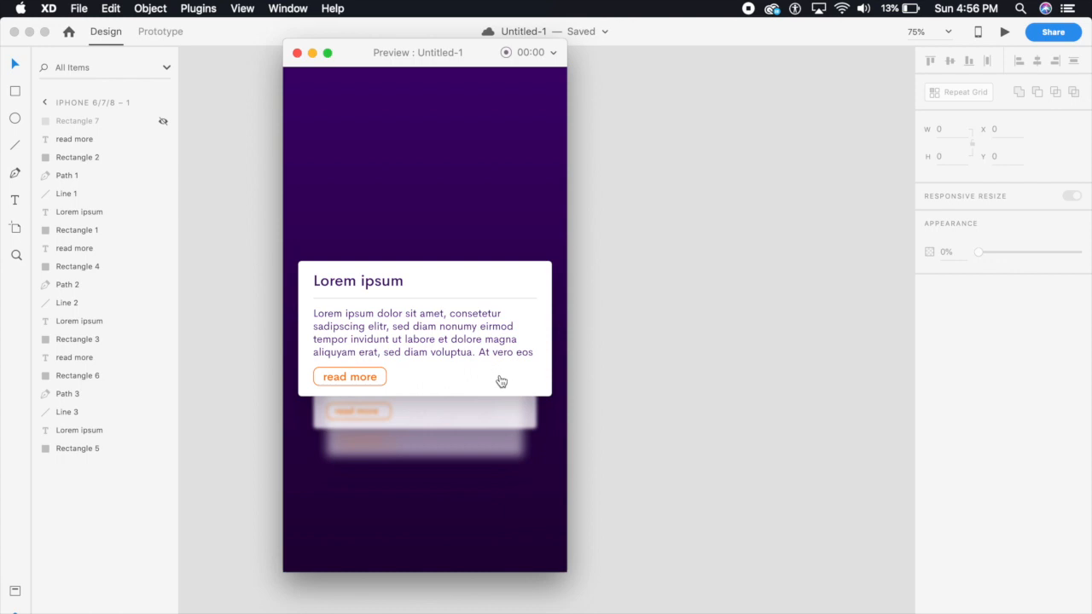
- Swipe the front card upward in the prototype preview to test the stack animation, and close the preview
{"action": "left_click_drag", "start_coordinate": [500, 378], "coordinate": [505, 255]}
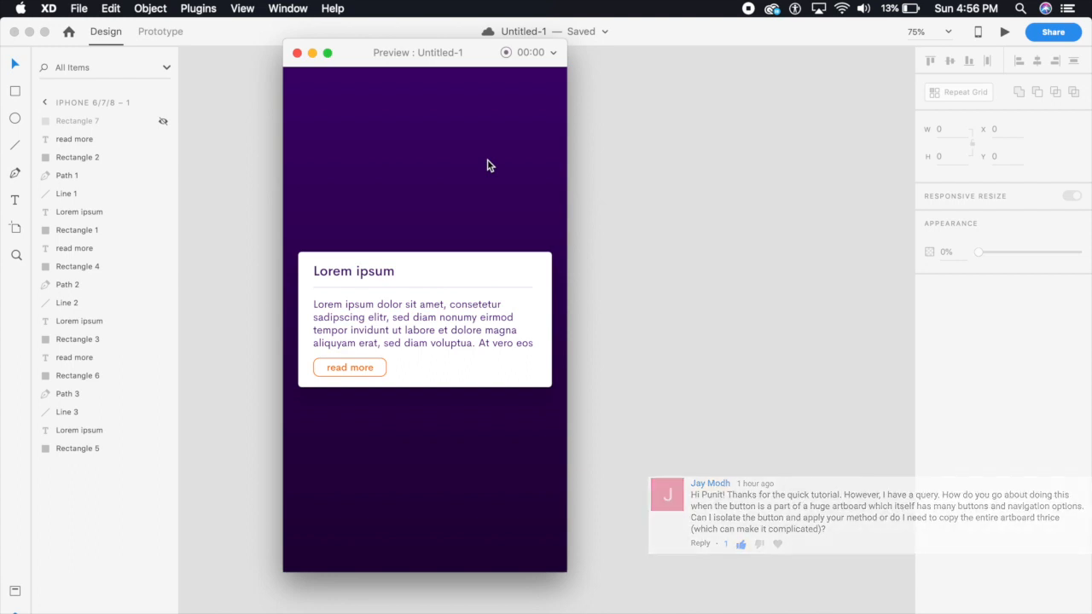
{"action": "left_click", "coordinate": [297, 54]}
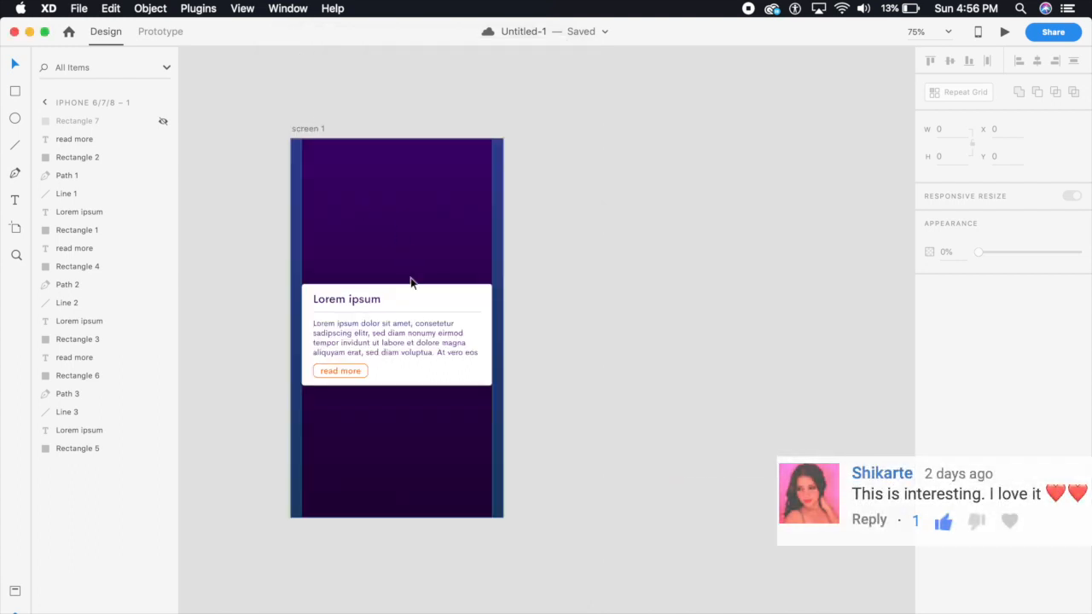
- Duplicate the whole Lorem ipsum card on screen 1, move the copy down to about Y 345.5 and send it behind the original
{"action": "left_click_drag", "start_coordinate": [408, 390], "coordinate": [466, 389]}
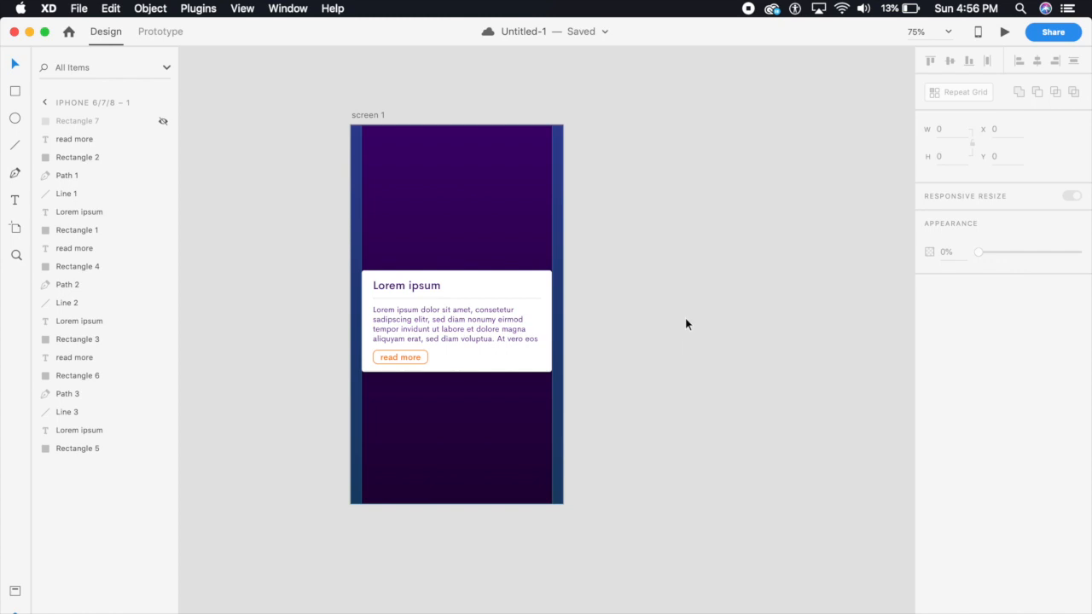
{"action": "left_click_drag", "start_coordinate": [401, 352], "coordinate": [425, 345]}
{"action": "left_click_drag", "start_coordinate": [456, 244], "coordinate": [496, 280]}
{"action": "key", "text": "super+plus"}
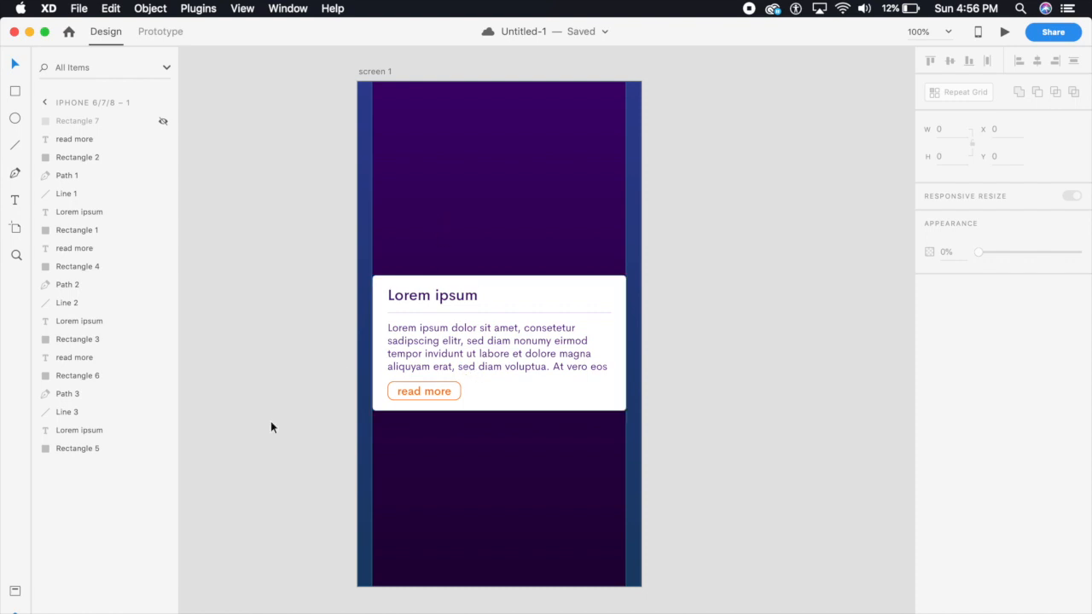
{"action": "left_click", "coordinate": [14, 591]}
{"action": "left_click_drag", "start_coordinate": [541, 436], "coordinate": [477, 450]}
{"action": "left_click_drag", "start_coordinate": [309, 264], "coordinate": [564, 464]}
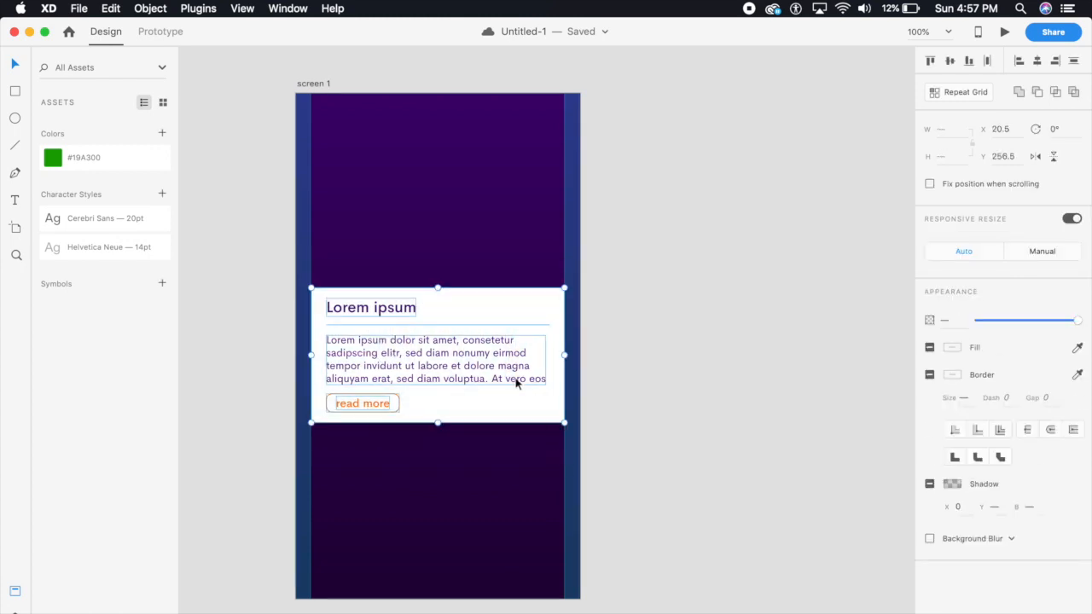
{"action": "key", "text": "super+d"}
{"action": "left_click_drag", "start_coordinate": [548, 398], "coordinate": [543, 467]}
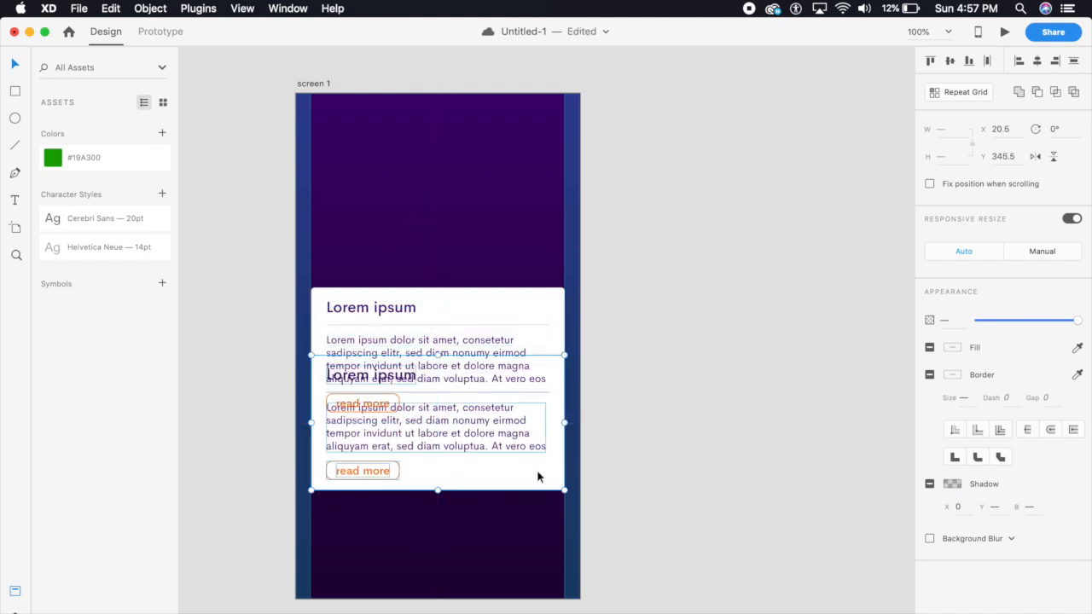
{"action": "key", "text": "super+bracketleft"}
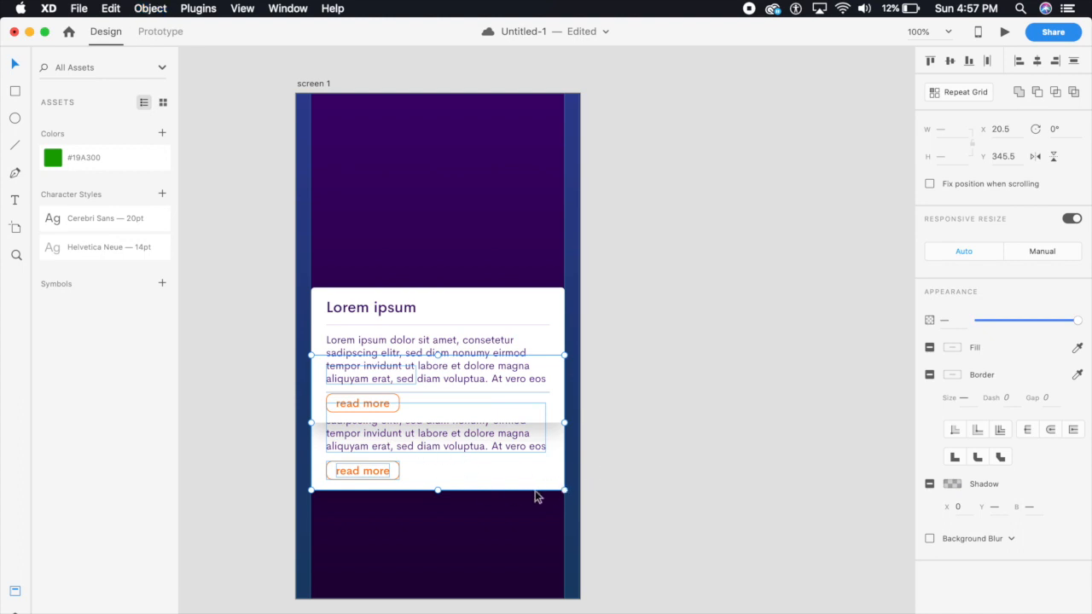
- Scale the copied card down from both sides and place it centred behind the front card at about X 40, Y 329.5
{"action": "left_click_drag", "start_coordinate": [566, 491], "coordinate": [550, 483]}
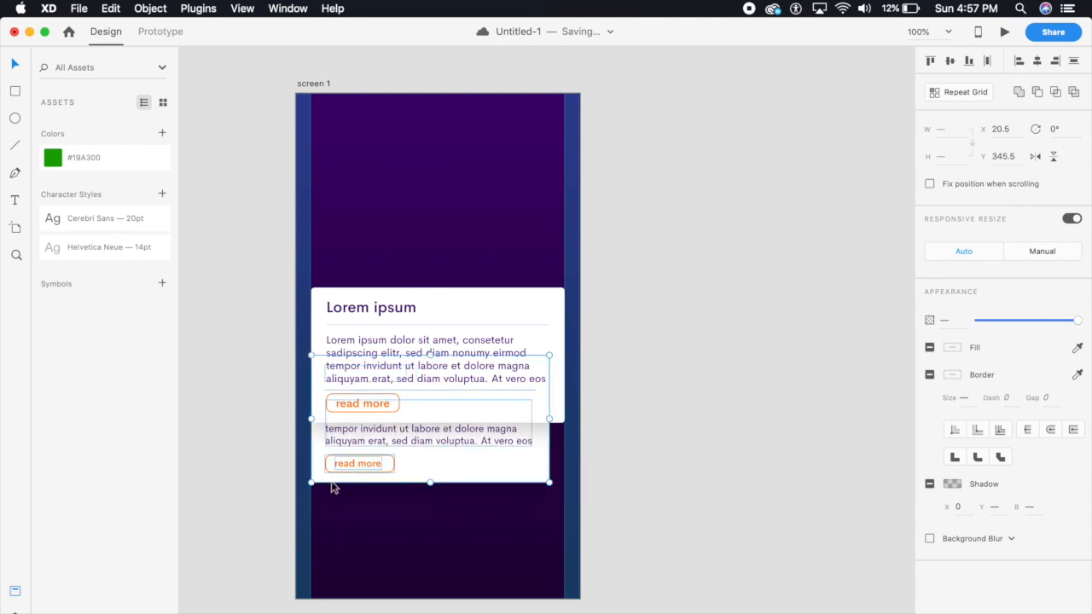
{"action": "mouse_move", "coordinate": [315, 484]}
{"action": "left_mouse_down"}
{"action": "mouse_move", "coordinate": [322, 472]}
{"action": "mouse_move", "coordinate": [310, 470]}
{"action": "left_mouse_up"}
{"action": "left_click_drag", "start_coordinate": [481, 468], "coordinate": [473, 452]}
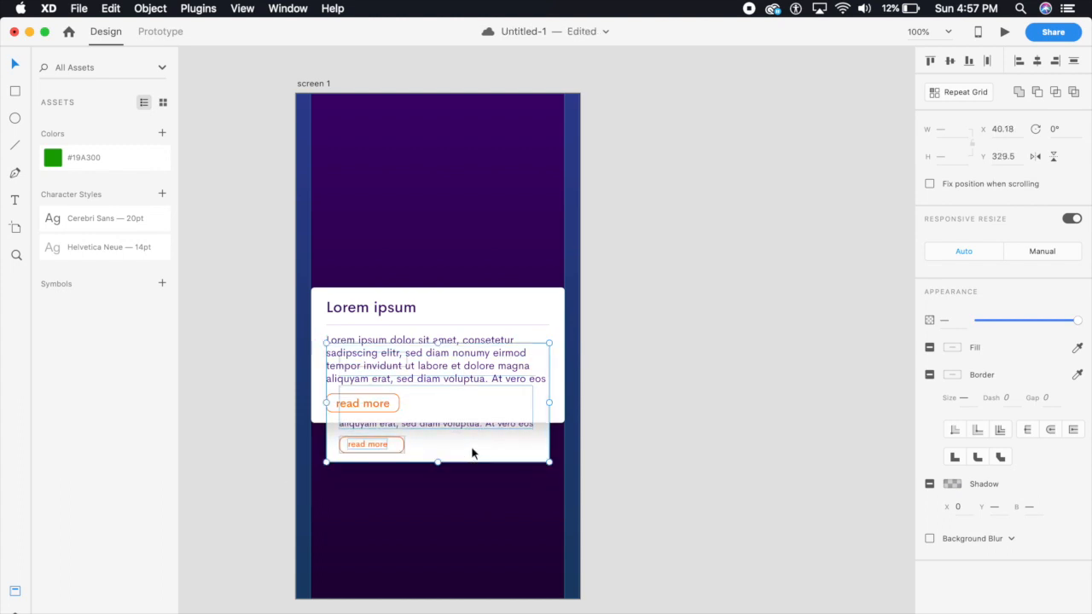
- Set the second card's opacity to 80% and apply an Object Blur of 4 to it
{"action": "left_click", "coordinate": [946, 321]}
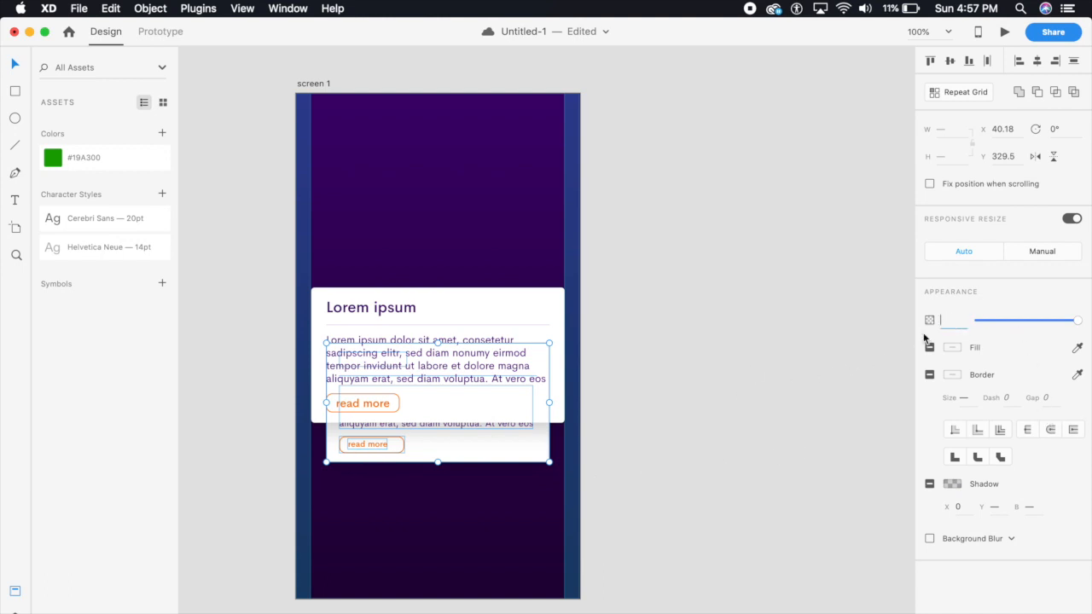
{"action": "type", "text": "80"}
{"action": "key", "text": "Return"}
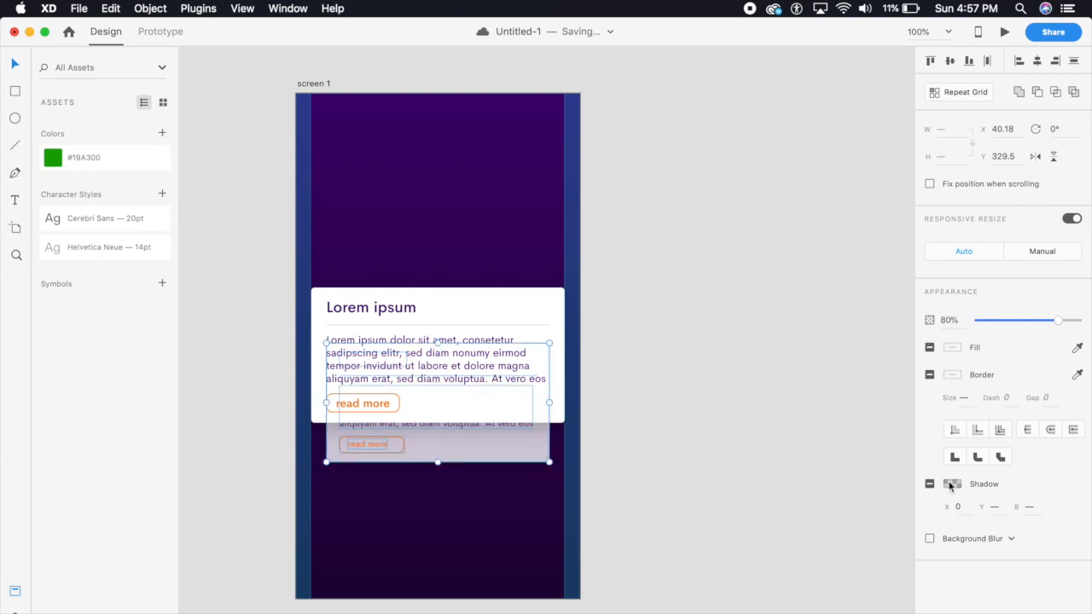
{"action": "left_click", "coordinate": [930, 539]}
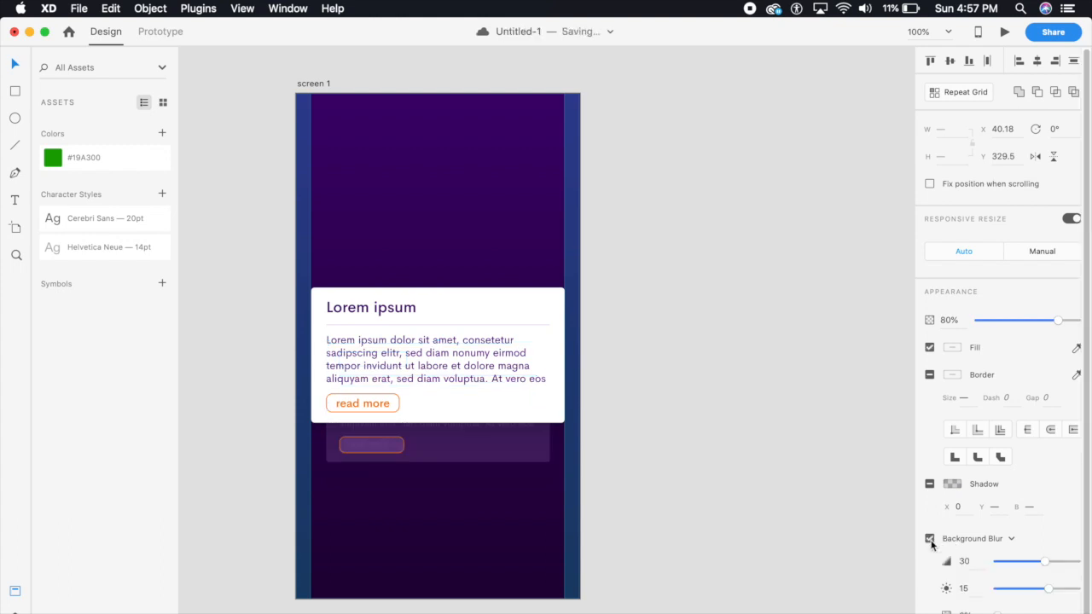
{"action": "left_click", "coordinate": [1008, 540]}
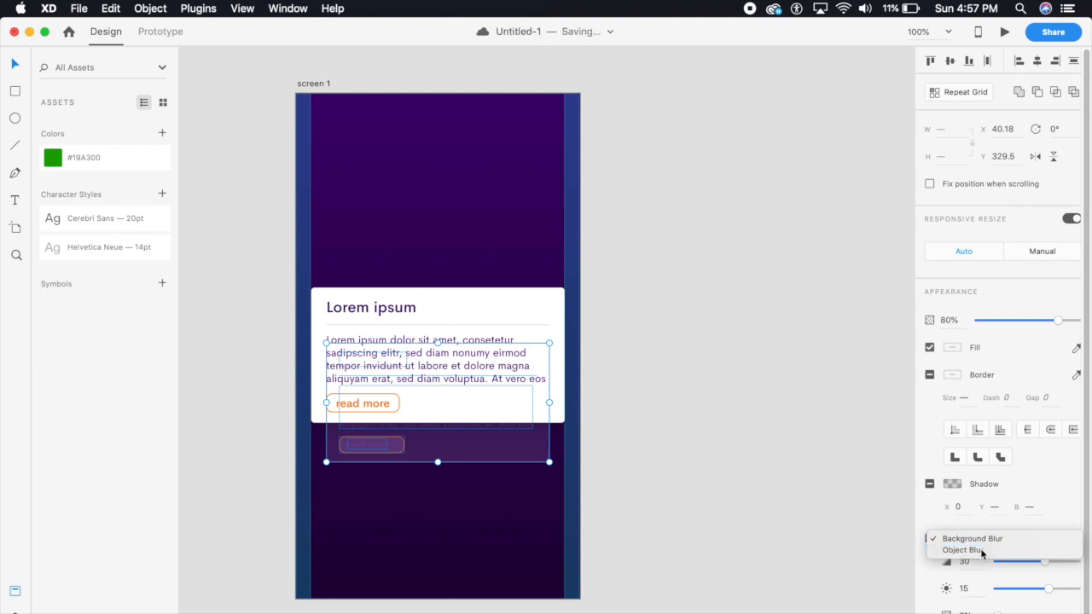
{"action": "left_click", "coordinate": [983, 551]}
{"action": "left_click", "coordinate": [973, 563]}
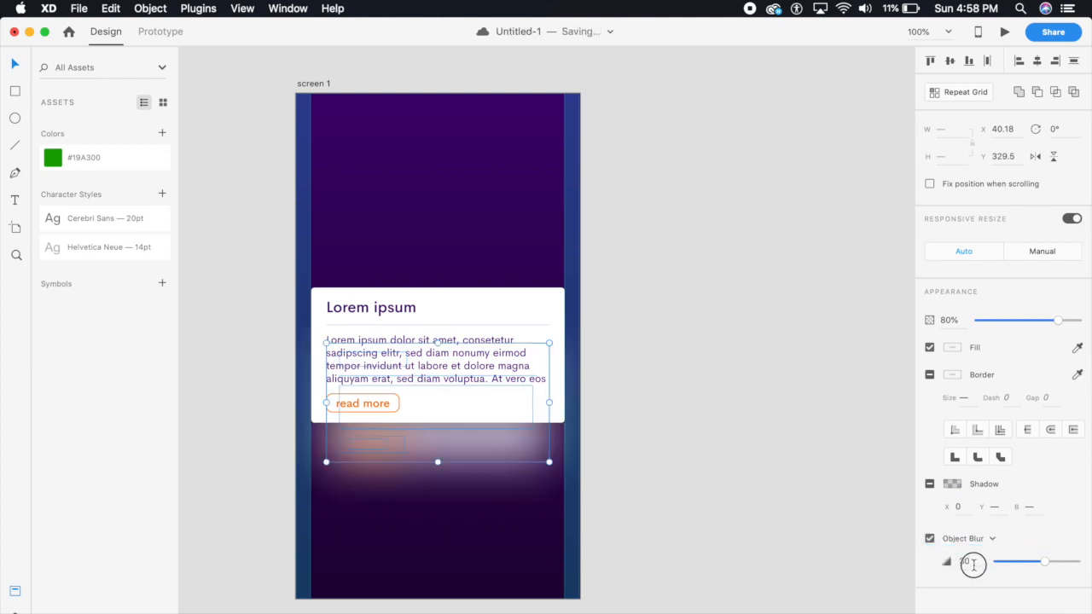
{"action": "type", "text": "4"}
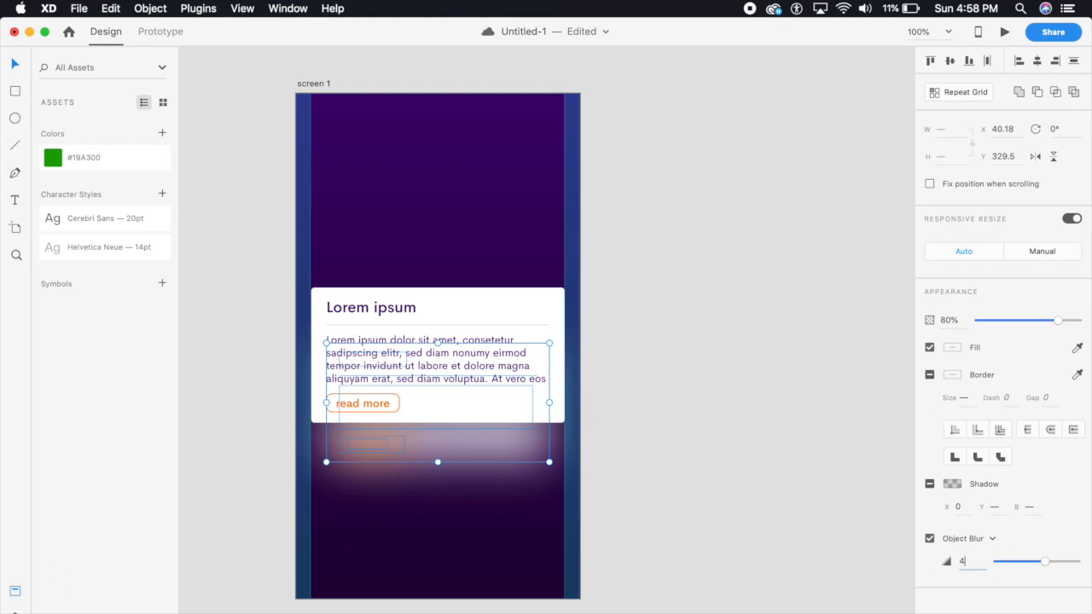
{"action": "key", "text": "Return"}
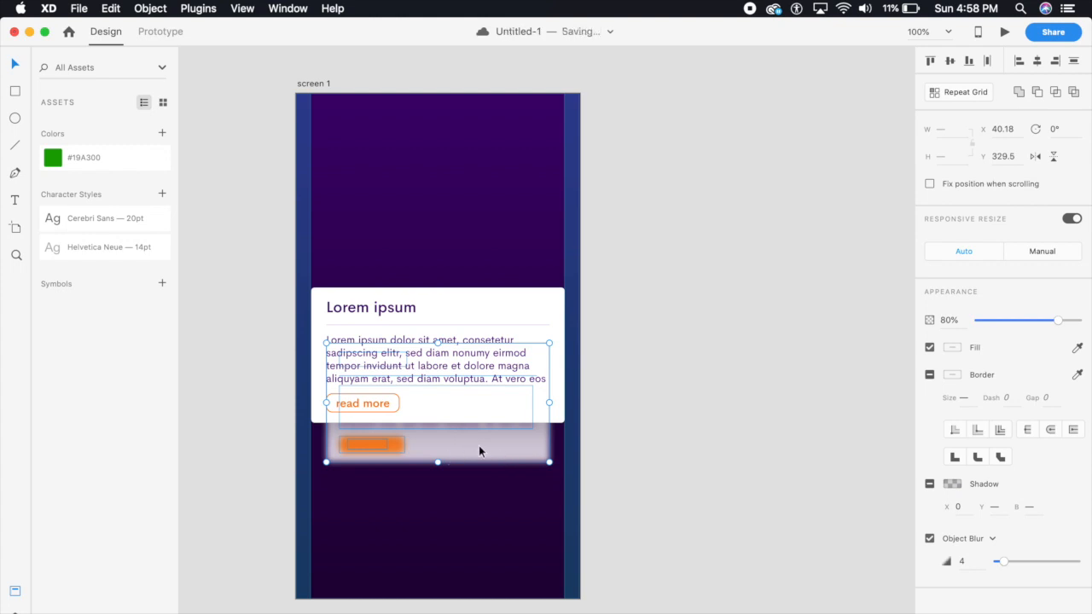
- Add a smaller copy of the blurred card behind it, placed lower at about X 53, Y 400.5
{"action": "left_click_drag", "start_coordinate": [478, 445], "coordinate": [475, 490]}
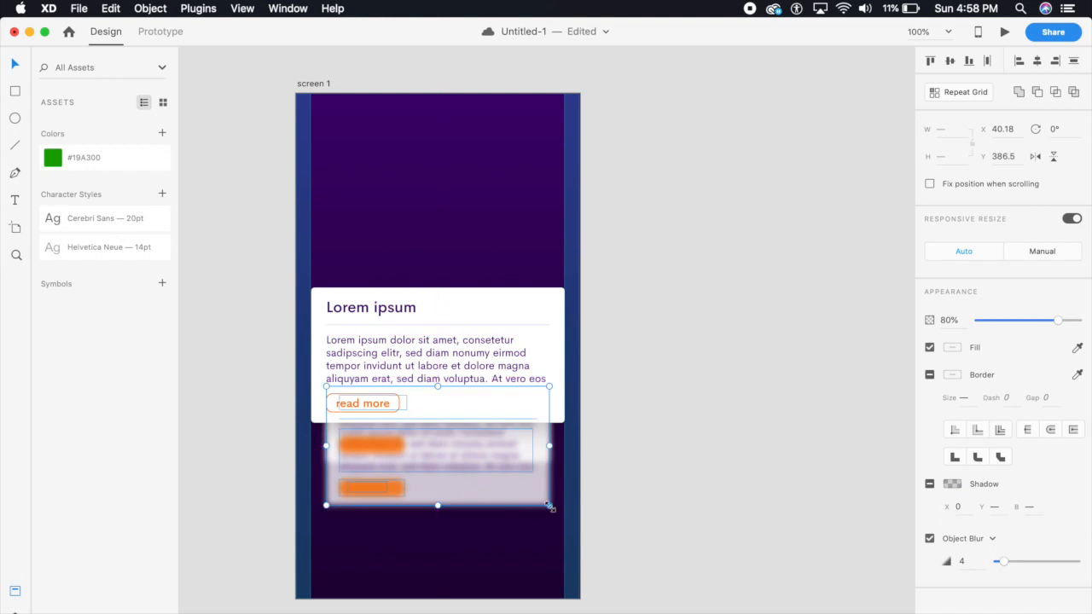
{"action": "left_click", "coordinate": [549, 503]}
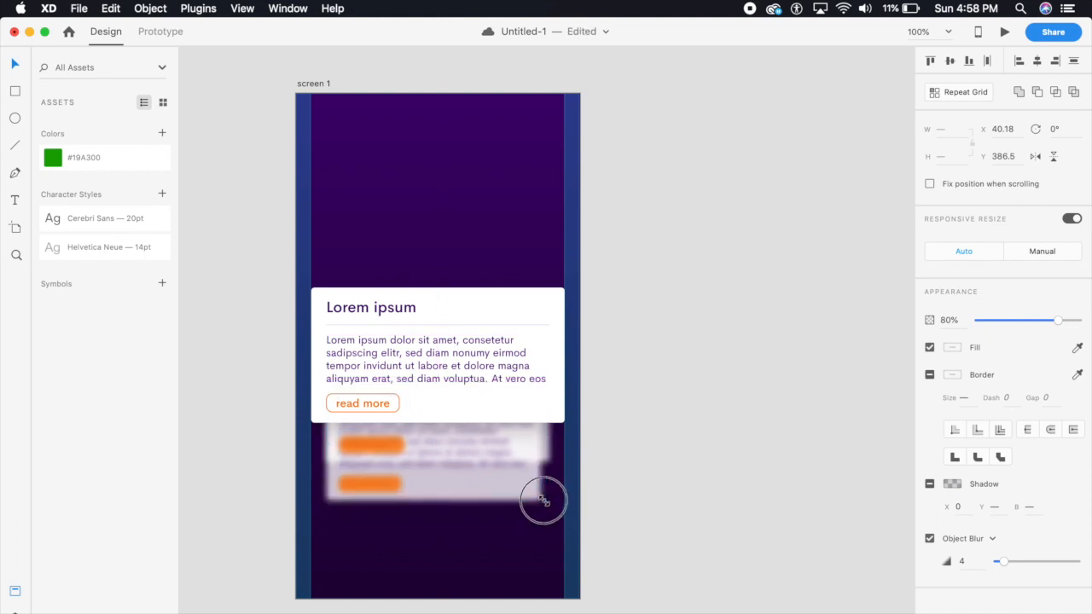
{"action": "left_click_drag", "start_coordinate": [544, 501], "coordinate": [536, 498]}
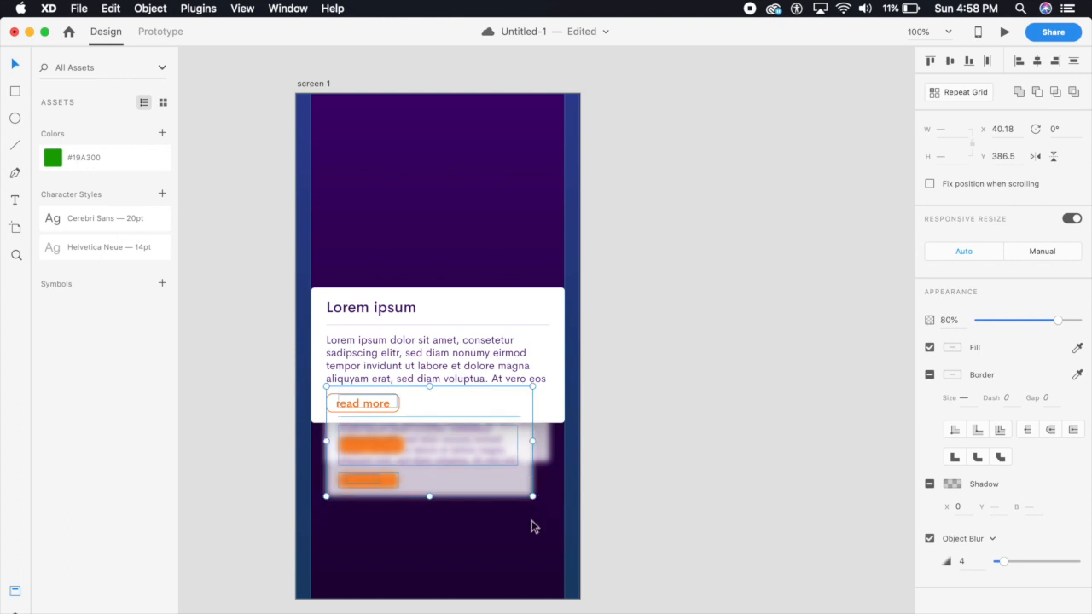
{"action": "key", "text": "super+["}
{"action": "key", "text": "super+["}
{"action": "key", "text": "super+["}
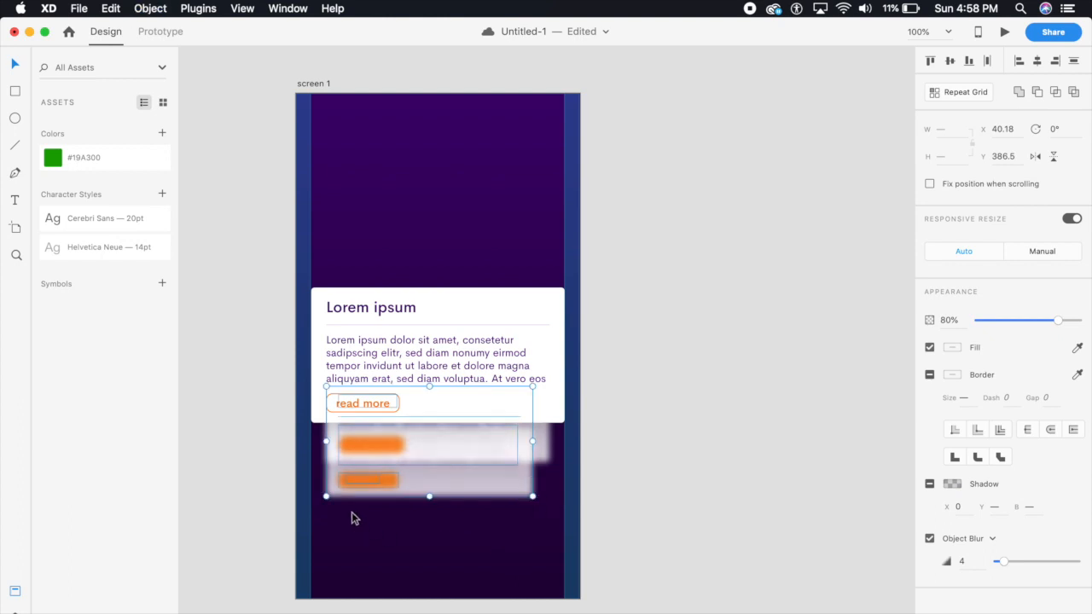
{"action": "left_click_drag", "start_coordinate": [328, 498], "coordinate": [336, 492]}
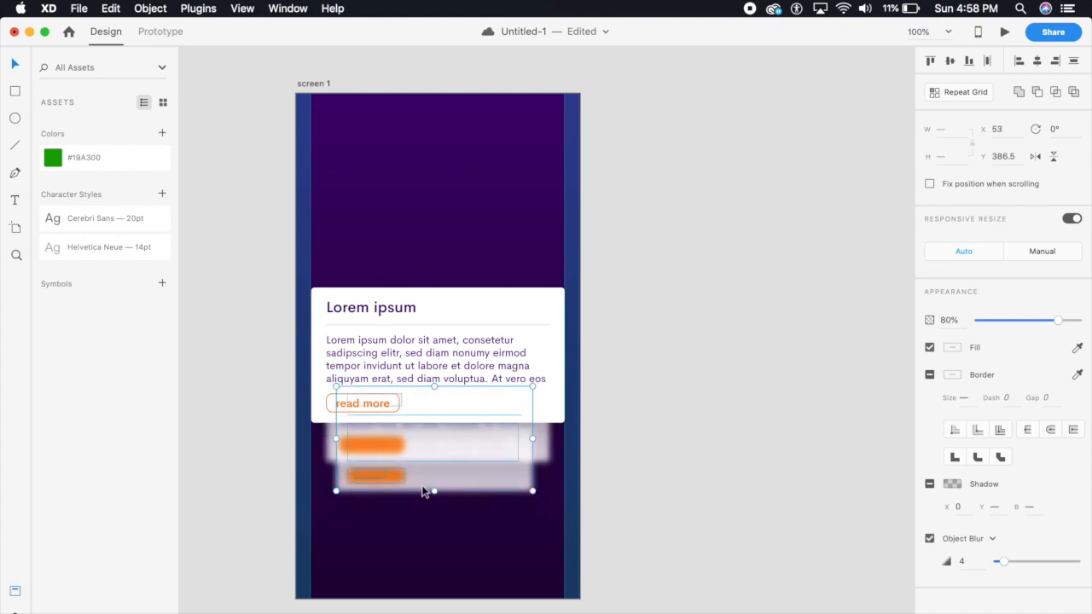
{"action": "left_click_drag", "start_coordinate": [458, 486], "coordinate": [464, 495]}
- Set the rearmost card's opacity to 50% and its Object Blur amount to 8
{"action": "left_click", "coordinate": [955, 324]}
{"action": "type", "text": "50"}
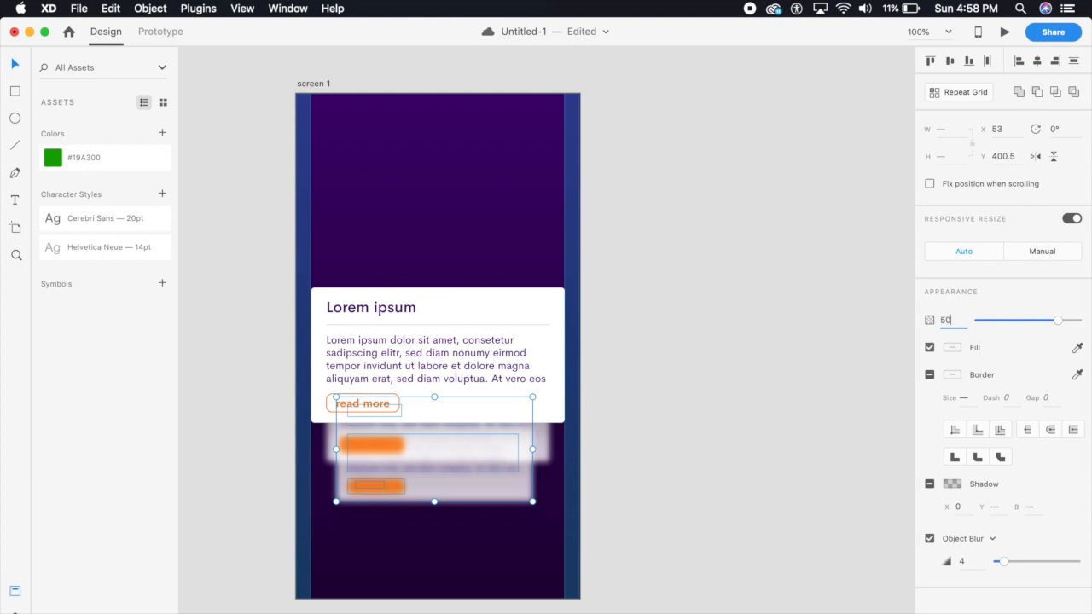
{"action": "key", "text": "Return"}
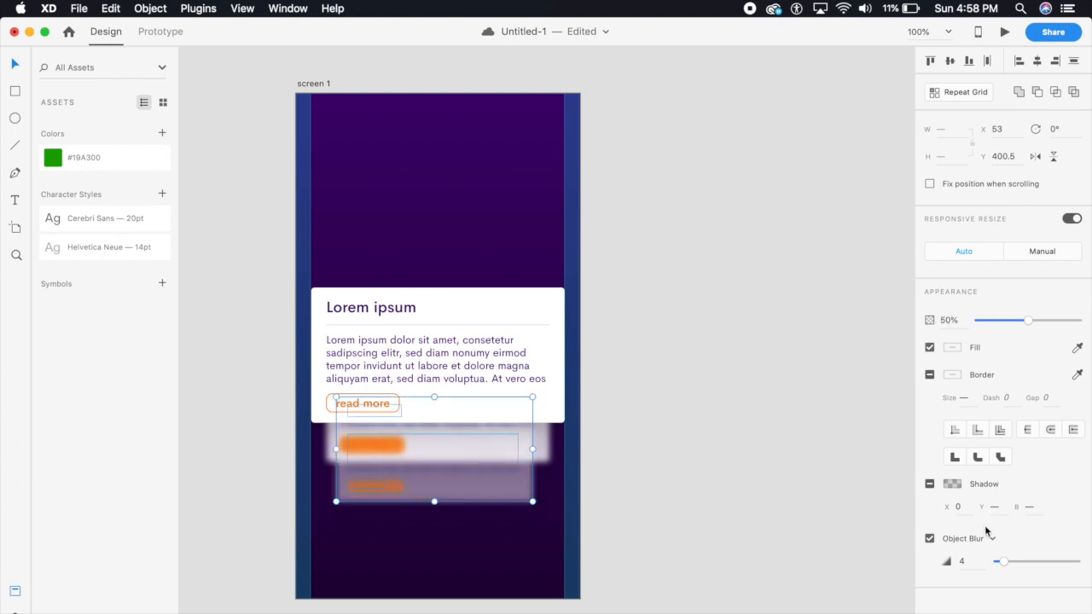
{"action": "left_click", "coordinate": [967, 560]}
{"action": "type", "text": "6"}
{"action": "key", "text": "Return"}
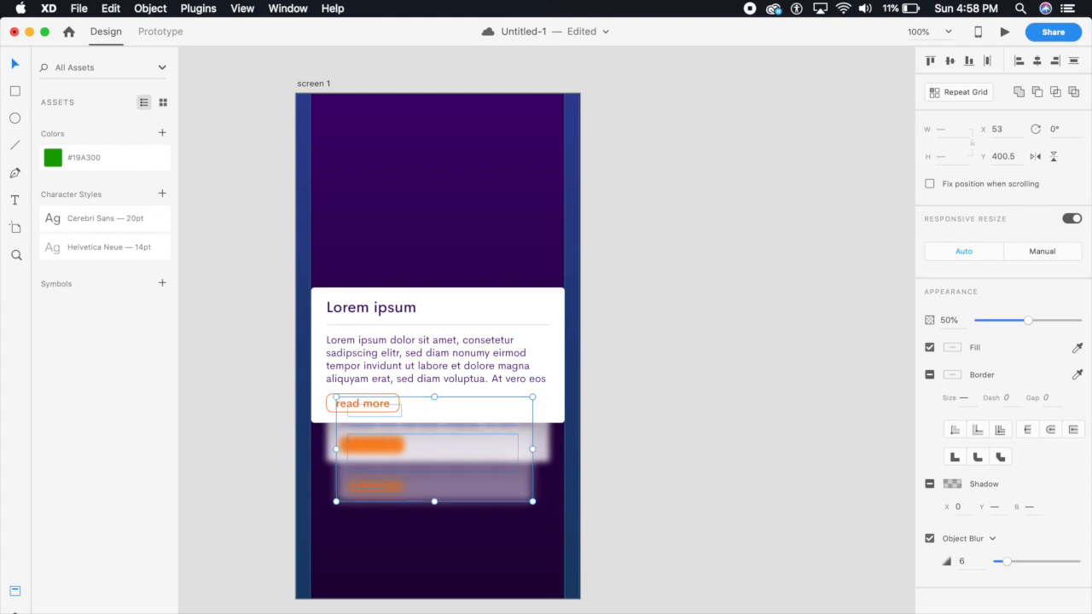
{"action": "left_click", "coordinate": [968, 566]}
{"action": "type", "text": "8"}
{"action": "key", "text": "Return"}
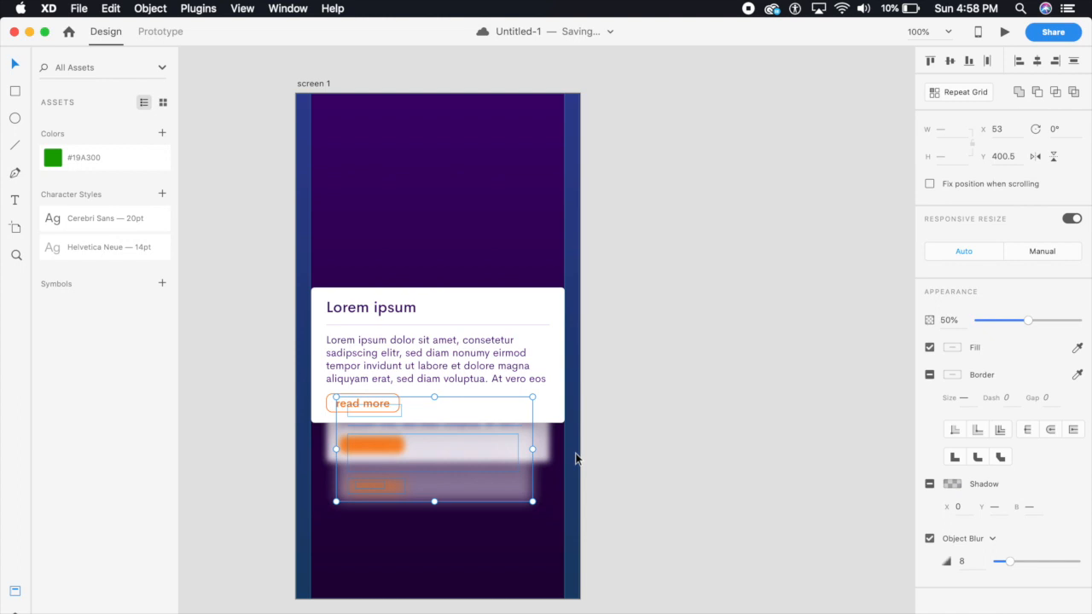
- Duplicate the screen 1 artboard
{"action": "key", "text": "super+minus"}
{"action": "left_click", "coordinate": [495, 243]}
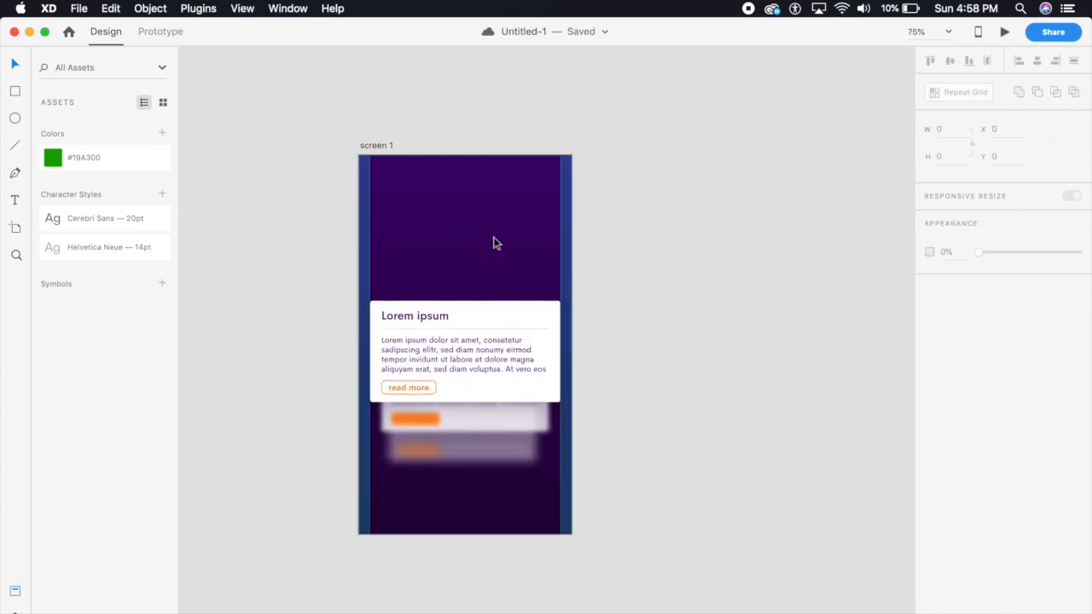
{"action": "left_click", "coordinate": [386, 146]}
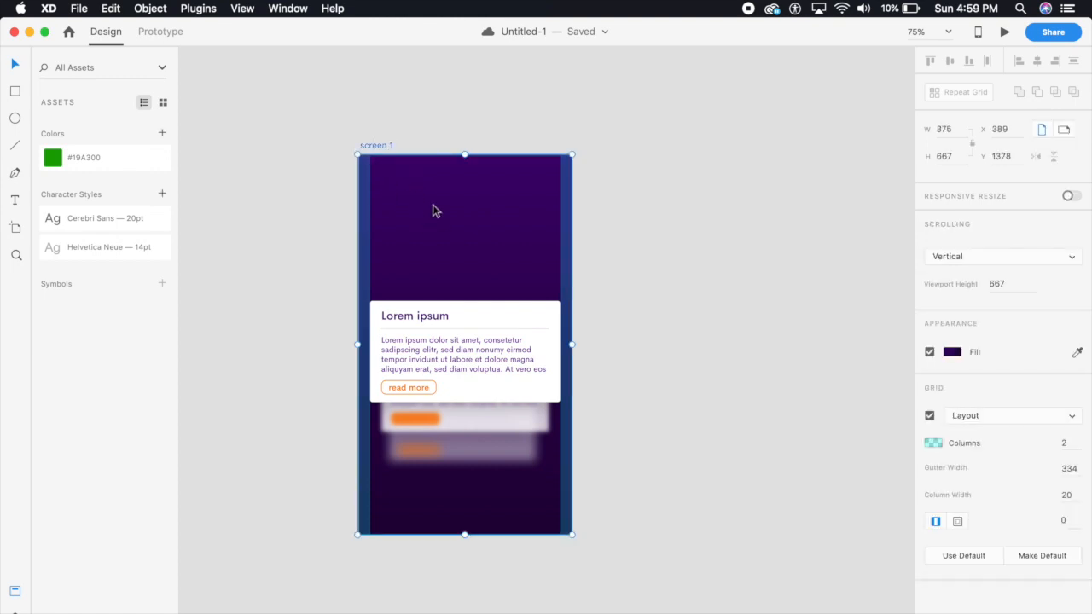
{"action": "key", "text": "super+d"}
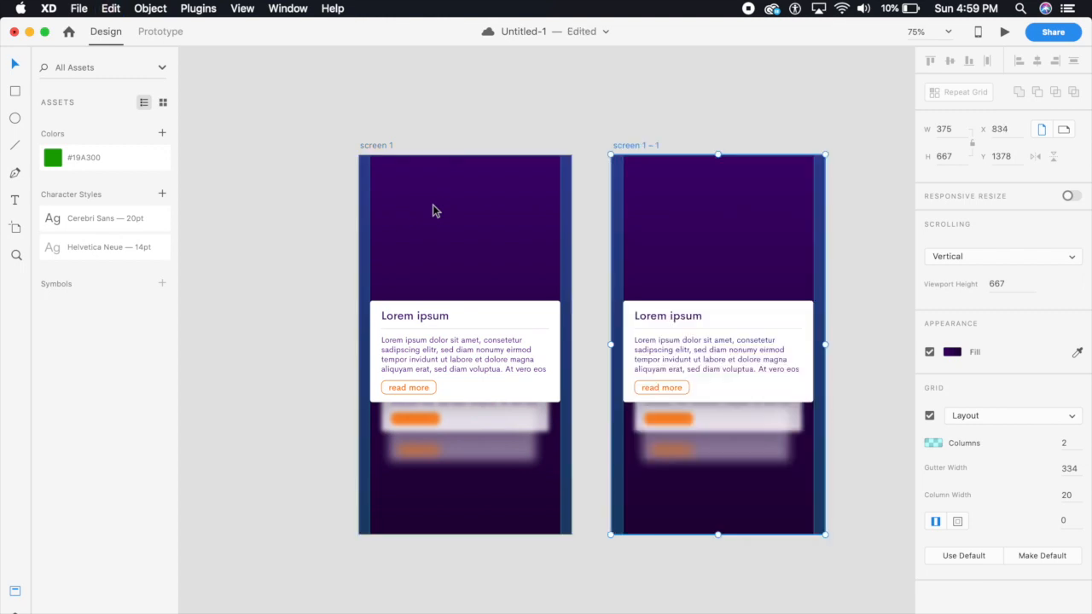
- Select all elements of the front card on the duplicated artboard and move them up to about Y 182.5
{"action": "key", "text": "super+1"}
{"action": "left_click_drag", "start_coordinate": [607, 227], "coordinate": [323, 231]}
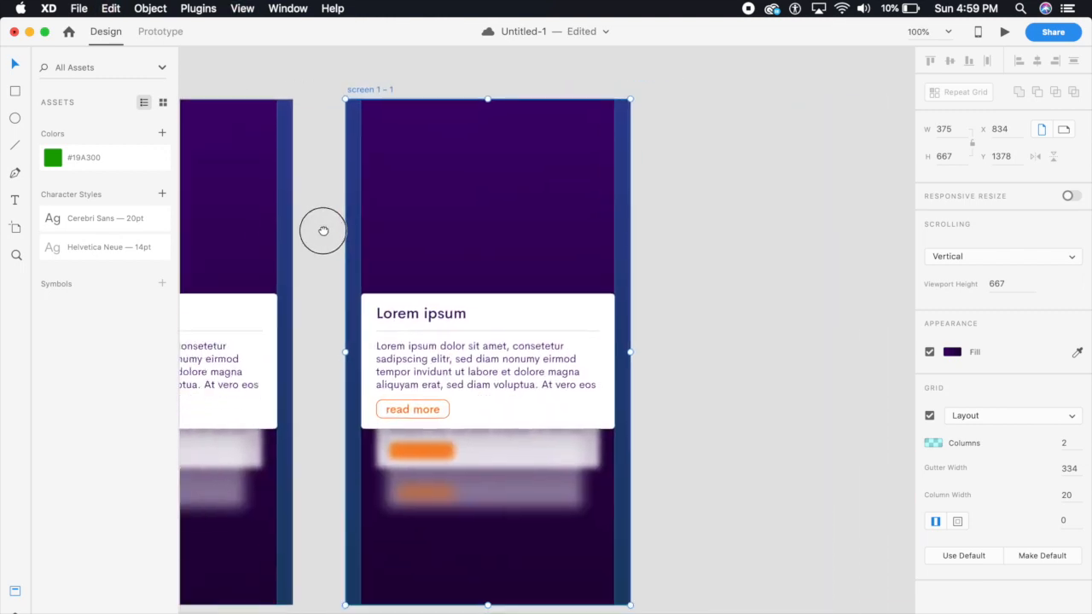
{"action": "left_click", "coordinate": [461, 373]}
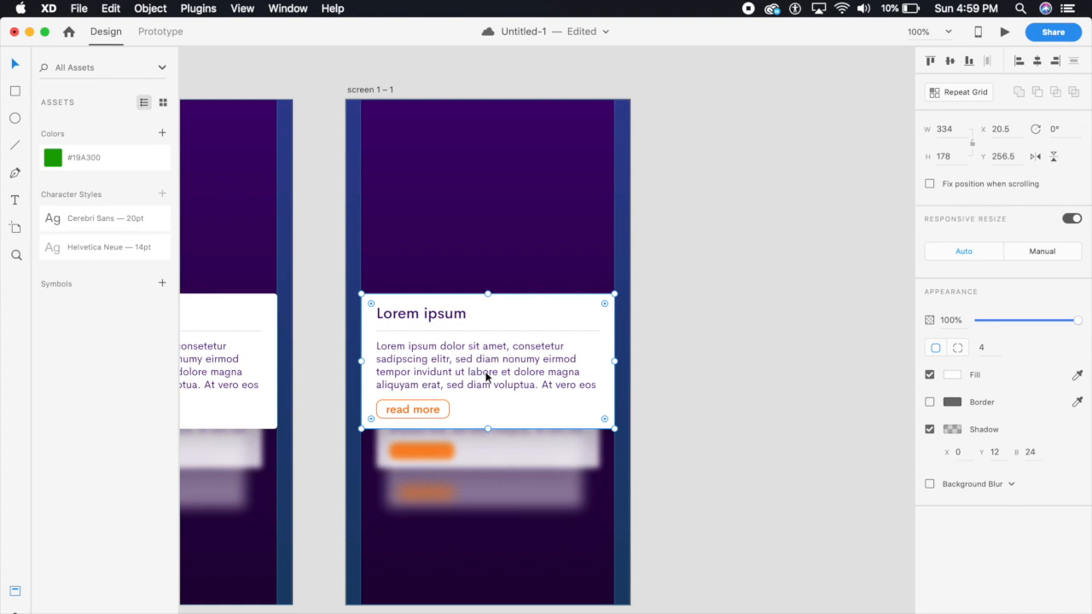
{"action": "left_click", "coordinate": [492, 376]}
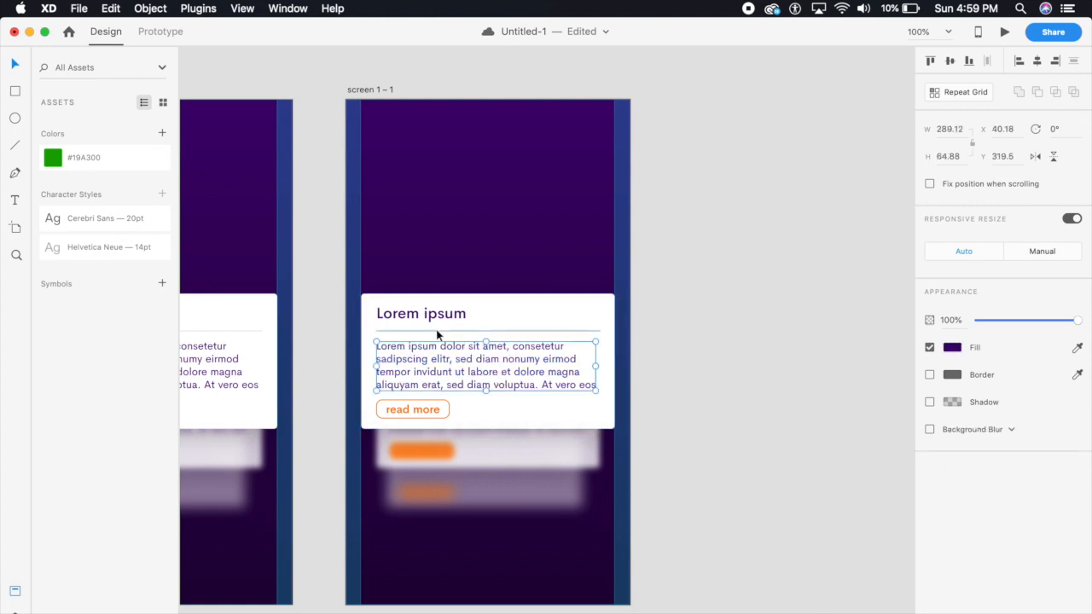
{"action": "left_click", "coordinate": [456, 312], "text": "shift"}
{"action": "left_click", "coordinate": [507, 318], "text": "shift"}
{"action": "left_click", "coordinate": [425, 413], "text": "shift"}
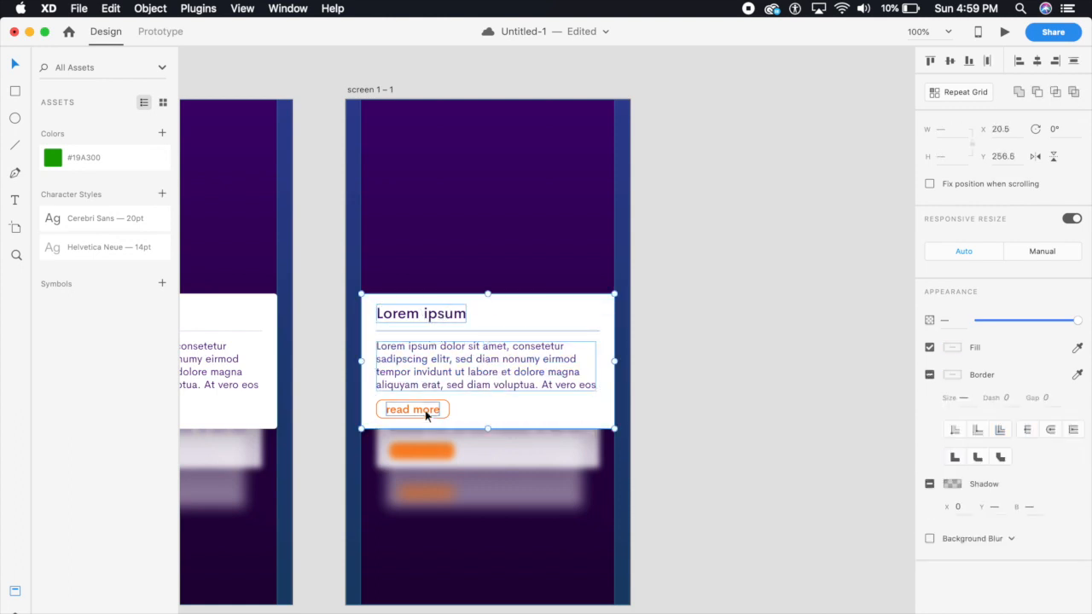
{"action": "left_click", "coordinate": [449, 412], "text": "shift"}
{"action": "left_click_drag", "start_coordinate": [538, 415], "coordinate": [530, 358]}
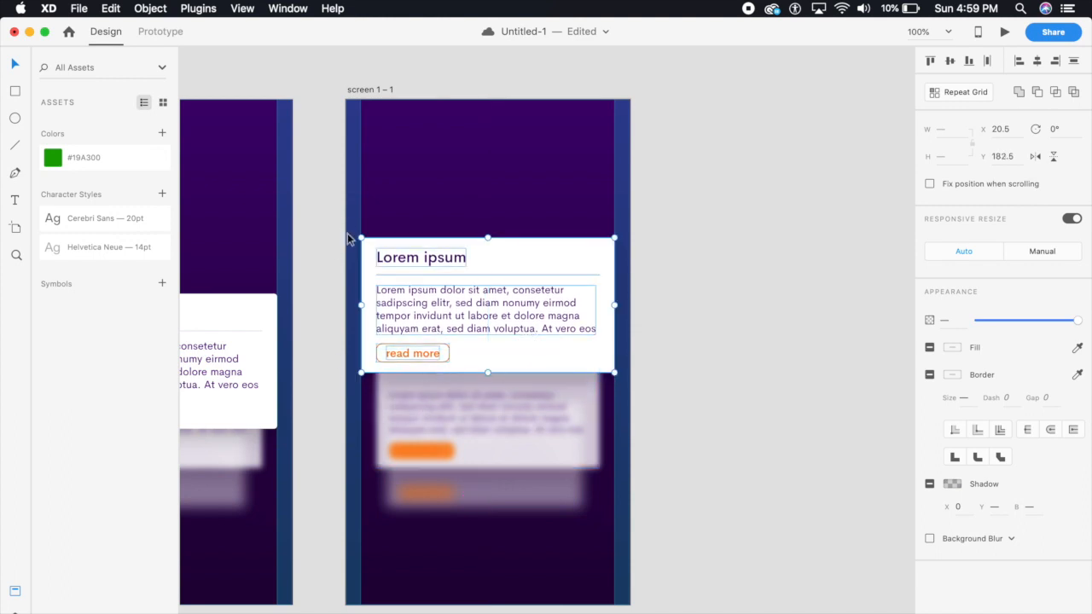
- Enlarge the front card past both artboard edges, position it at about X -70, Y 56, and save the document
{"action": "left_click_drag", "start_coordinate": [358, 233], "coordinate": [287, 152]}
{"action": "left_click_drag", "start_coordinate": [614, 191], "coordinate": [704, 169]}
{"action": "left_click_drag", "start_coordinate": [497, 188], "coordinate": [517, 174]}
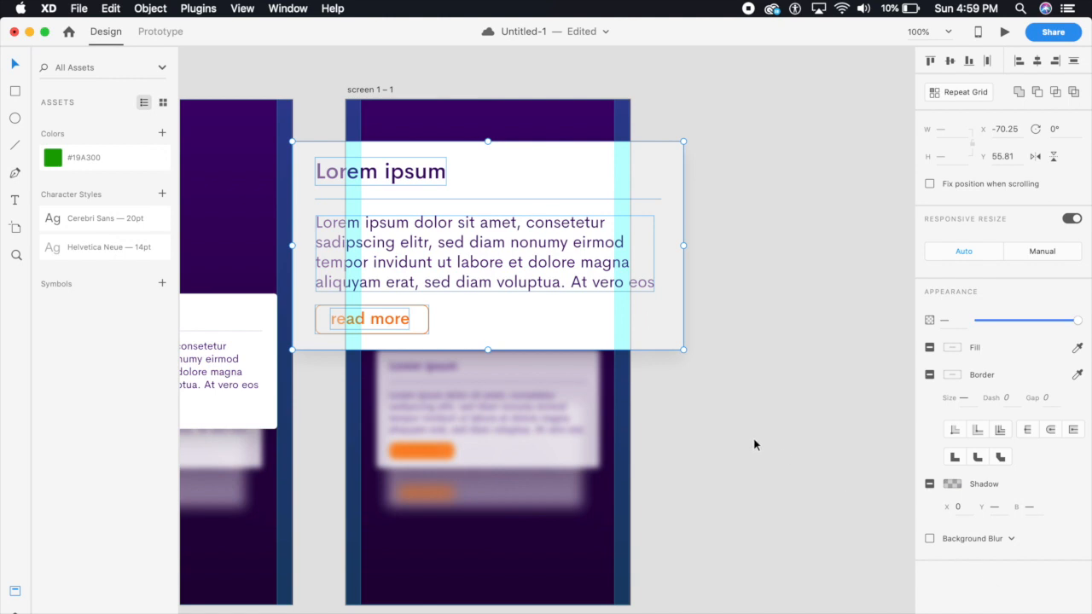
{"action": "key", "text": "super+s"}
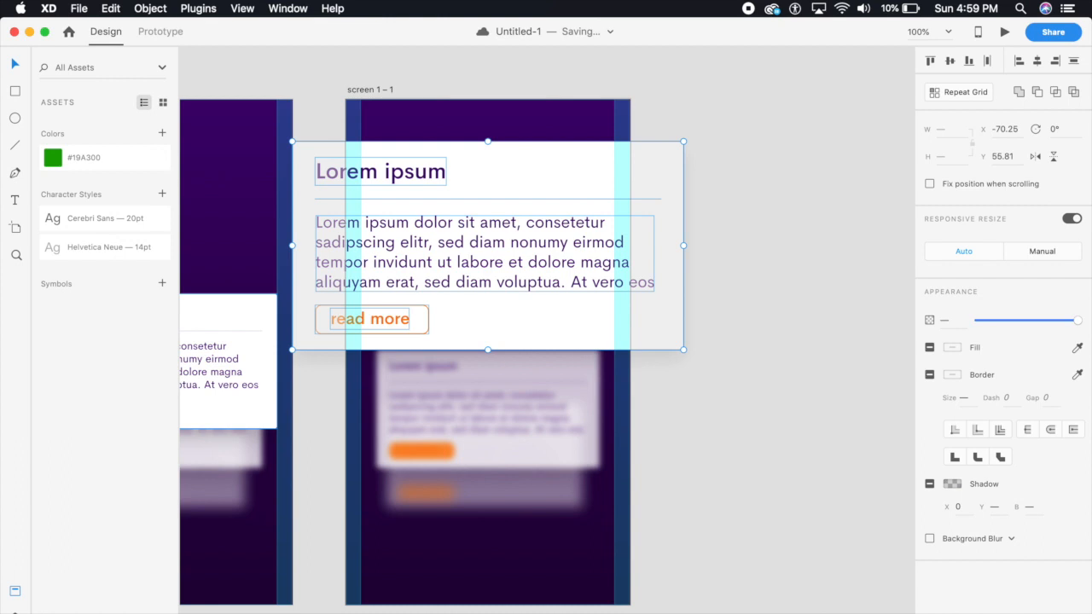
- Show the layers of the screen 1 – 1 artboard and hide all elements of the enlarged front card
{"action": "key", "text": "super+y"}
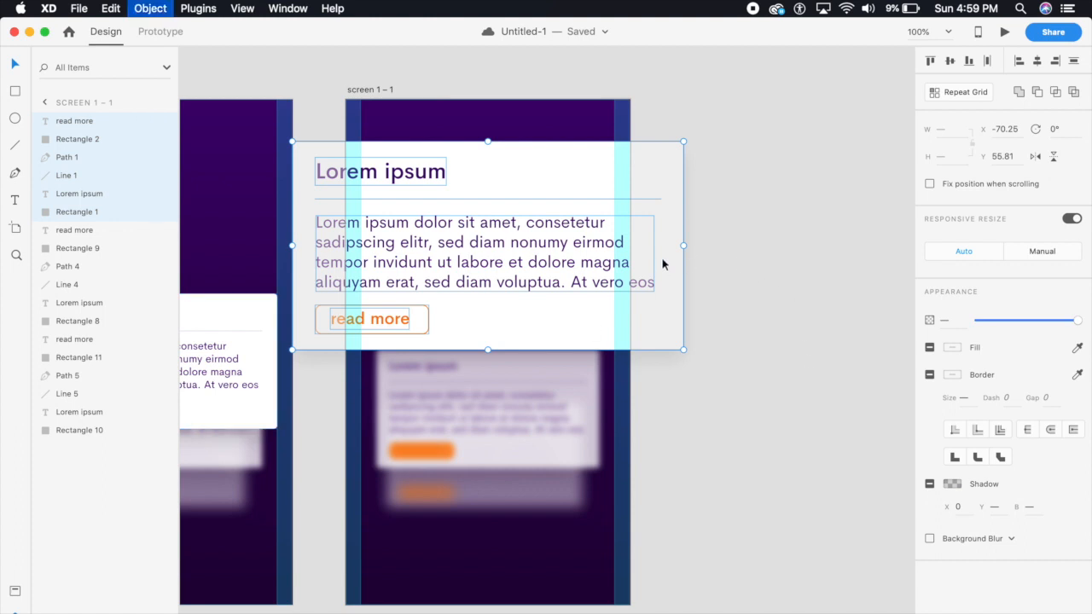
{"action": "key", "text": "super+comma"}
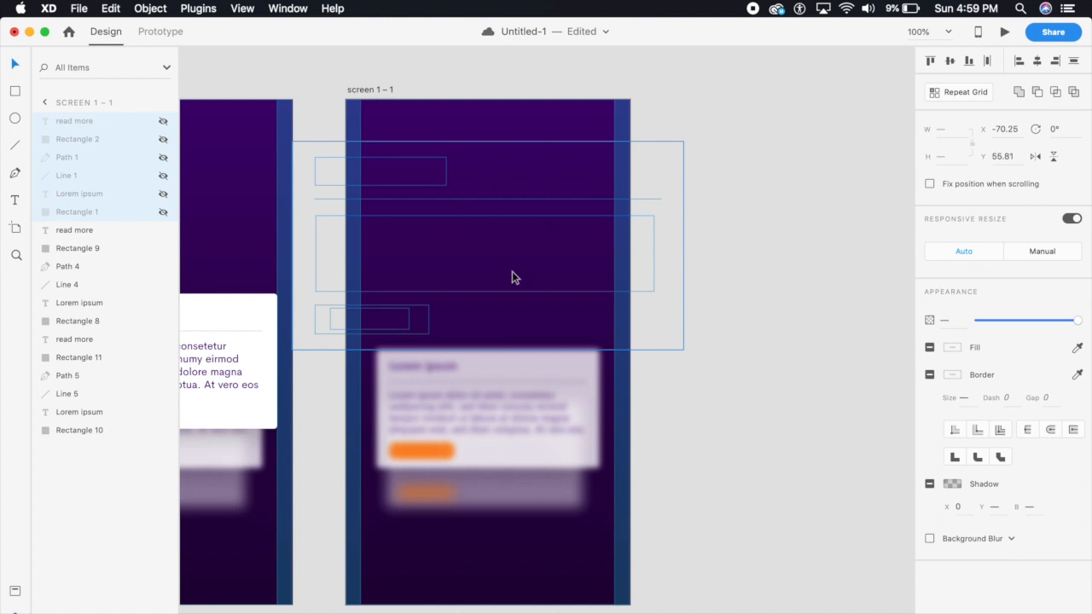
- Select all elements of the middle card on the screen 1 – 1 artboard and move them up to about Y 255
{"action": "key", "text": "super+minus"}
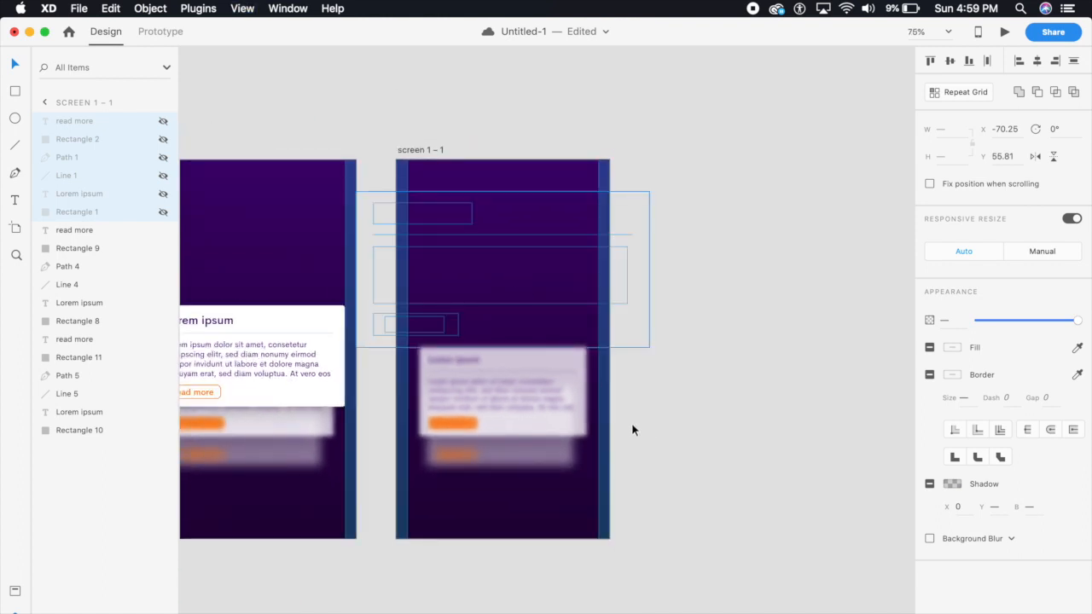
{"action": "left_click_drag", "start_coordinate": [631, 422], "coordinate": [592, 432]}
{"action": "key", "text": "super+equal"}
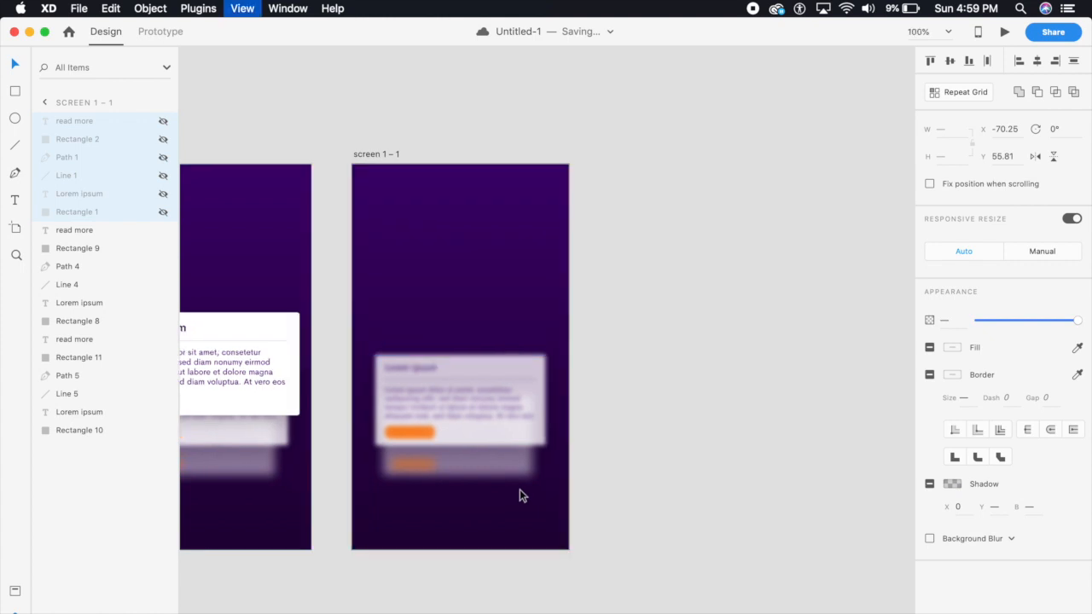
{"action": "left_click", "coordinate": [529, 424]}
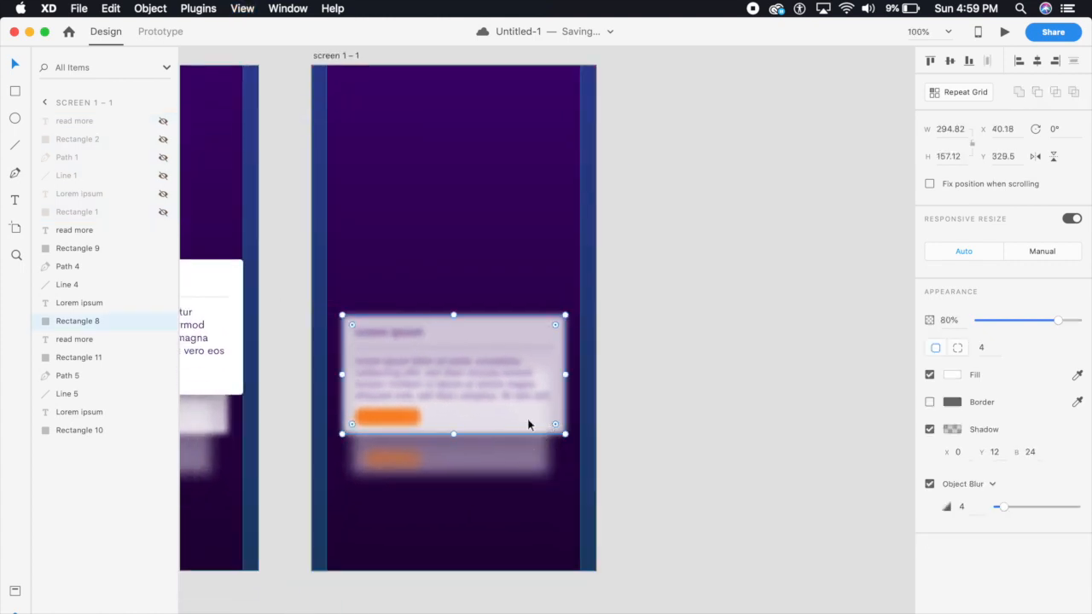
{"action": "left_click", "coordinate": [387, 421], "text": "shift"}
{"action": "left_click", "coordinate": [389, 422], "text": "shift"}
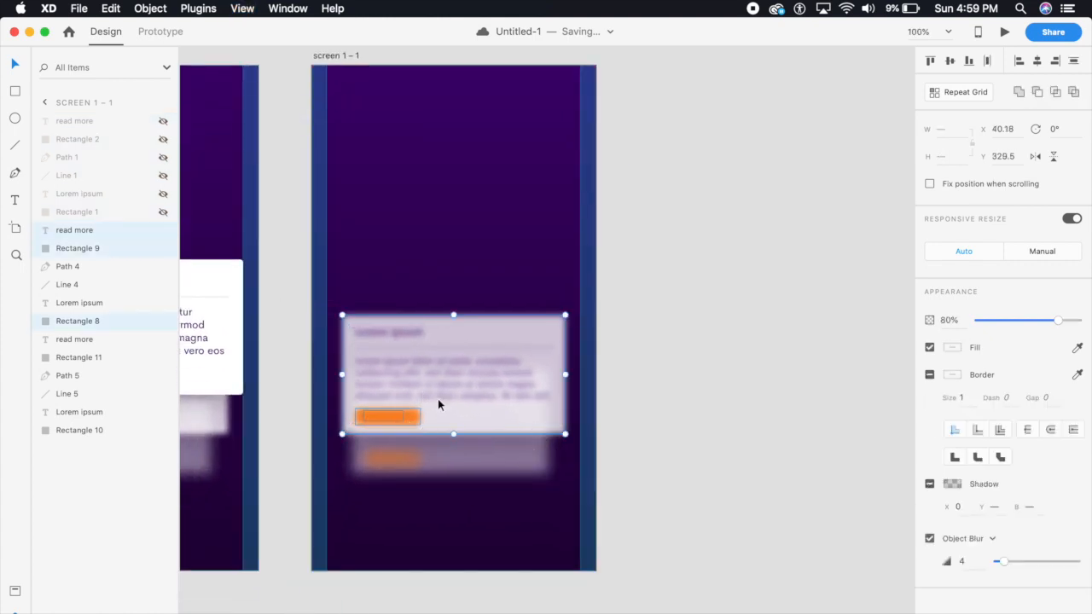
{"action": "left_click", "coordinate": [449, 397], "text": "shift"}
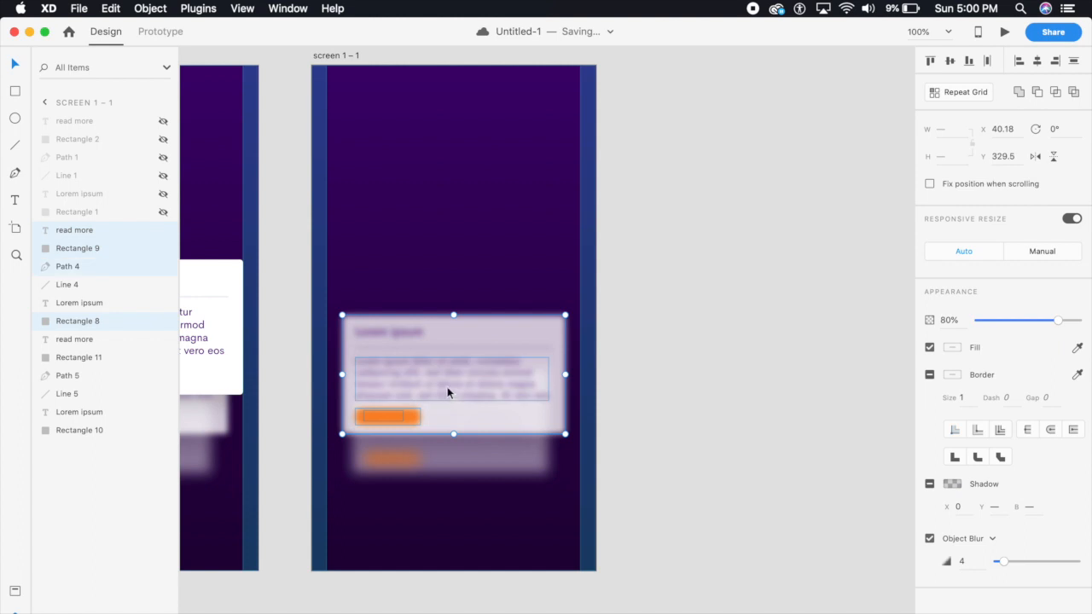
{"action": "left_click", "coordinate": [414, 347], "text": "shift"}
{"action": "left_click", "coordinate": [414, 335], "text": "shift"}
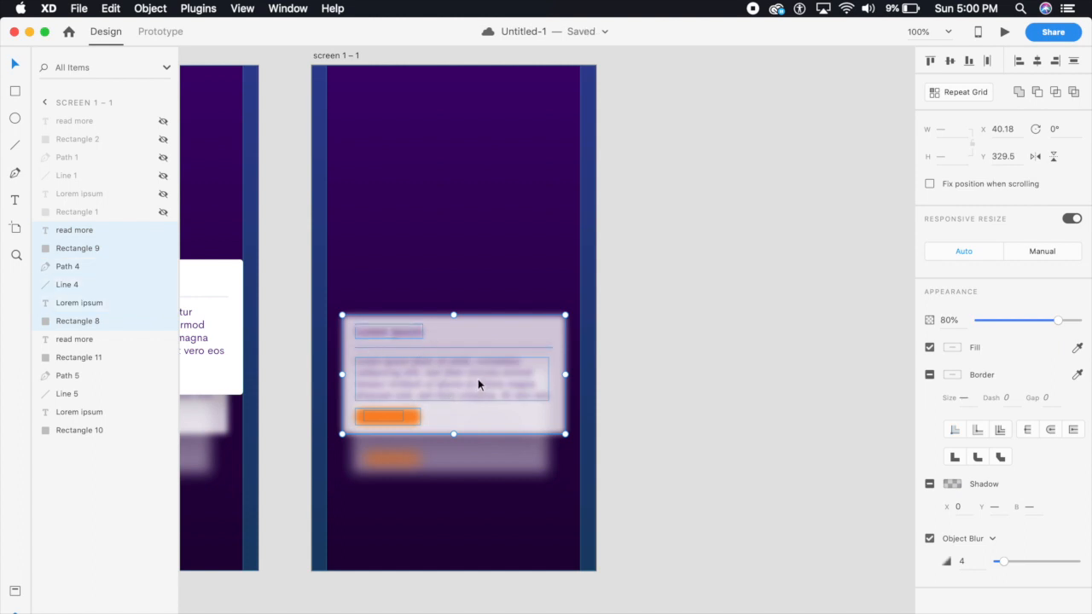
{"action": "left_click_drag", "start_coordinate": [491, 405], "coordinate": [491, 348]}
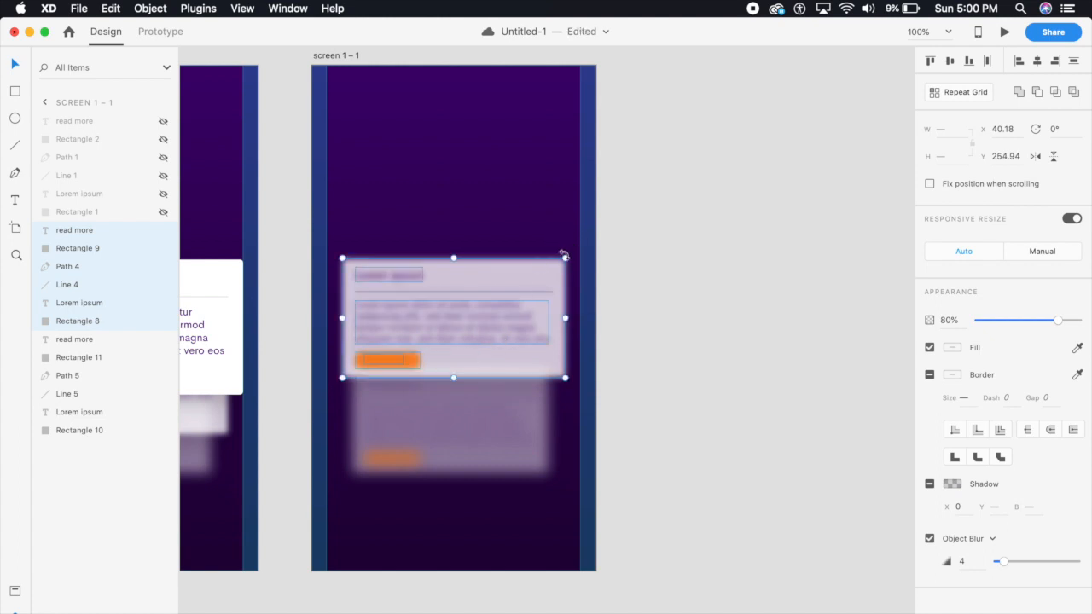
- Enlarge the middle card to span the artboard's side margins and position it at about X 20.5, Y 244.5
{"action": "left_click_drag", "start_coordinate": [564, 257], "coordinate": [578, 241]}
{"action": "left_click_drag", "start_coordinate": [341, 250], "coordinate": [333, 237]}
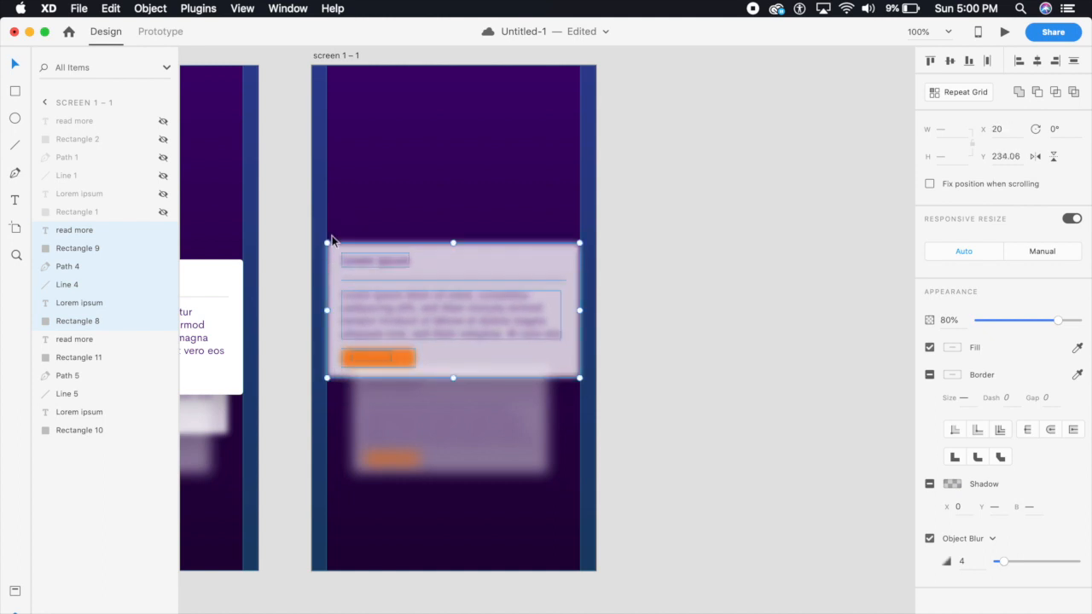
{"action": "mouse_move", "coordinate": [475, 276]}
{"action": "left_mouse_down"}
{"action": "mouse_move", "coordinate": [473, 261]}
{"action": "mouse_move", "coordinate": [475, 280]}
{"action": "left_mouse_up"}
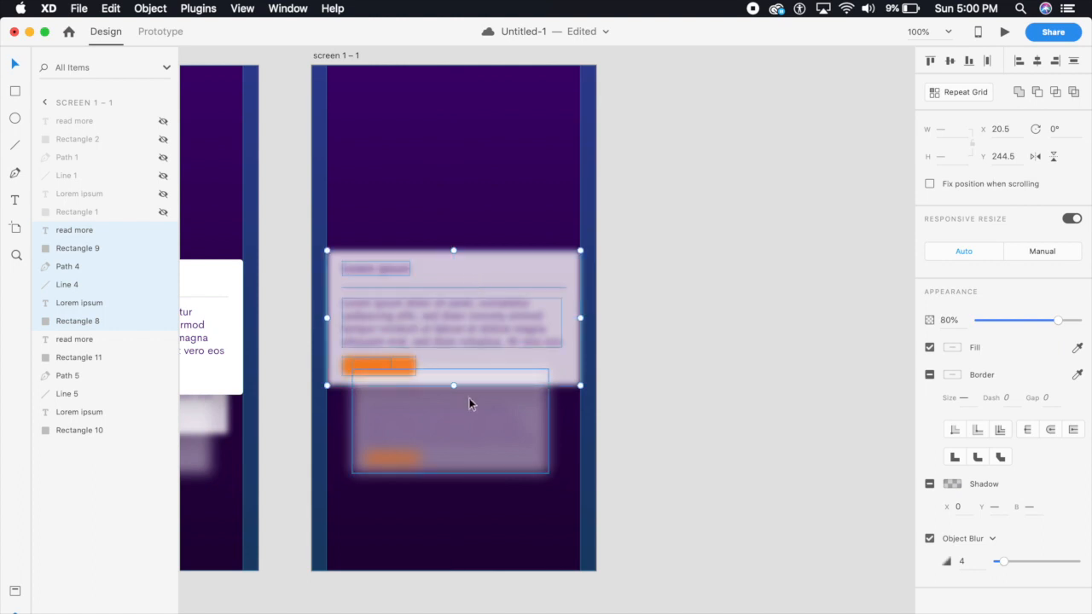
- Set the enlarged middle card's opacity to 100% and its Object Blur amount to 0
{"action": "scroll", "coordinate": [468, 403], "scroll_direction": "up", "scroll_amount": 5}
{"action": "scroll", "coordinate": [546, 399], "scroll_direction": "down", "scroll_amount": 5}
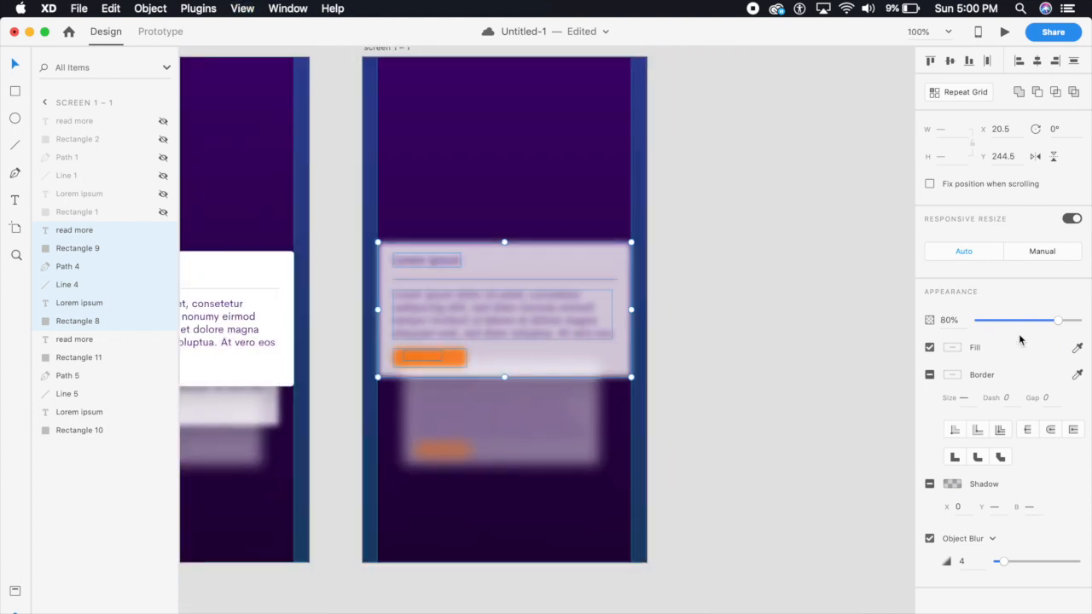
{"action": "left_click_drag", "start_coordinate": [1058, 320], "coordinate": [1089, 320]}
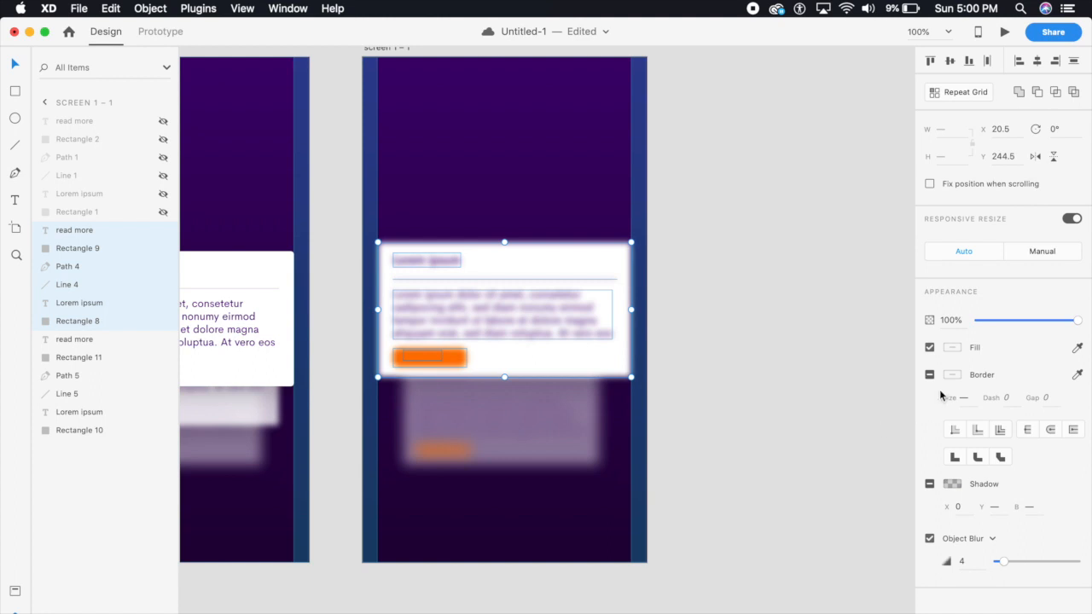
{"action": "left_click", "coordinate": [965, 561]}
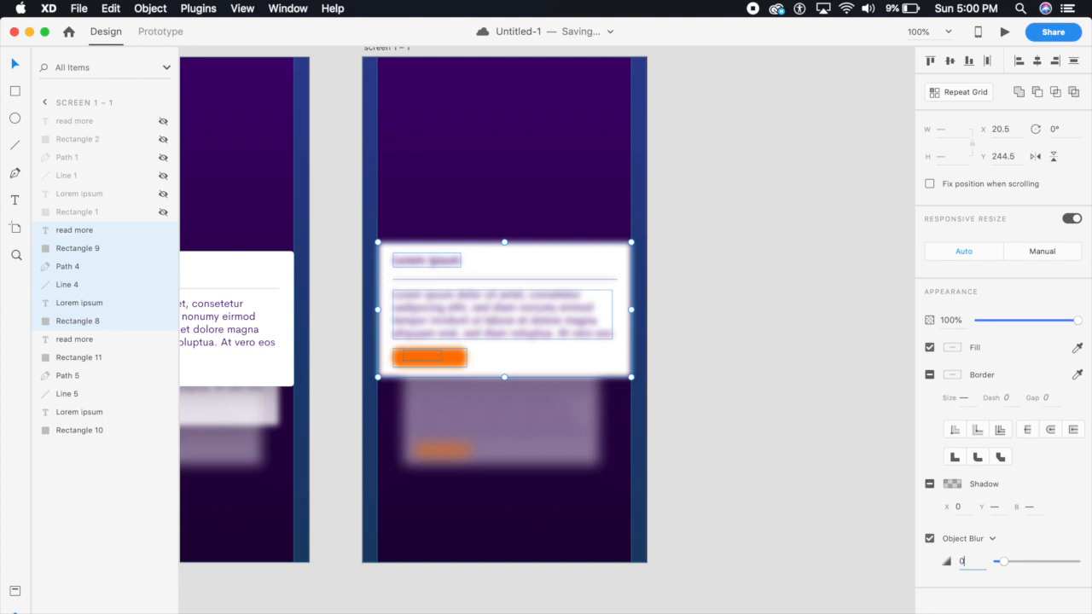
{"action": "type", "text": "0"}
{"action": "key", "text": "Return"}
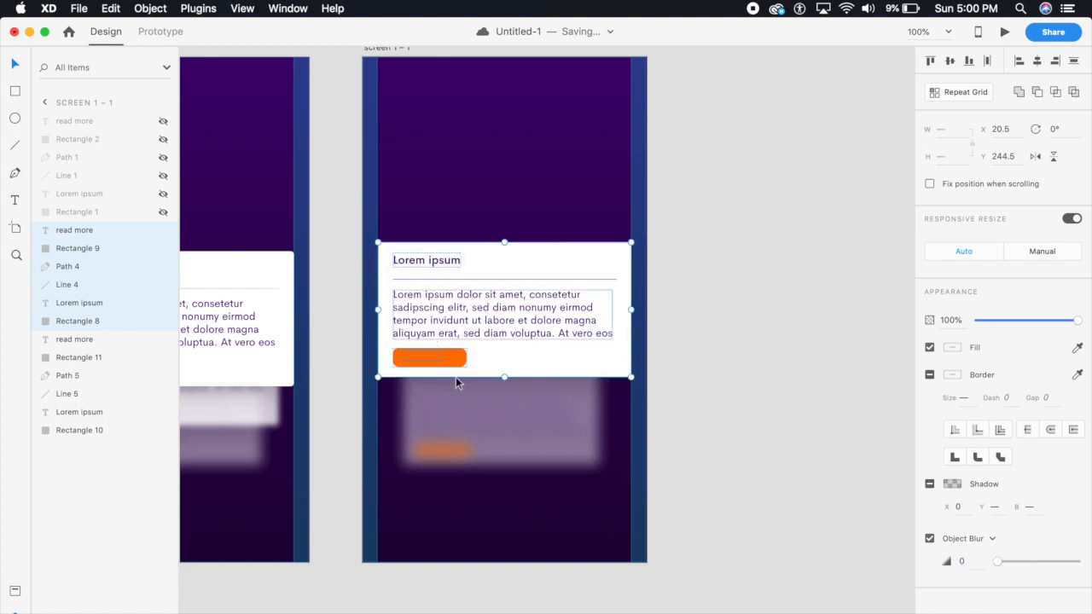
- Turn off the fill of the sharp card's orange button so only its border remains
{"action": "left_click", "coordinate": [664, 378]}
{"action": "key", "text": "super+plus"}
{"action": "key", "text": "super+plus"}
{"action": "left_click_drag", "start_coordinate": [420, 395], "coordinate": [474, 414]}
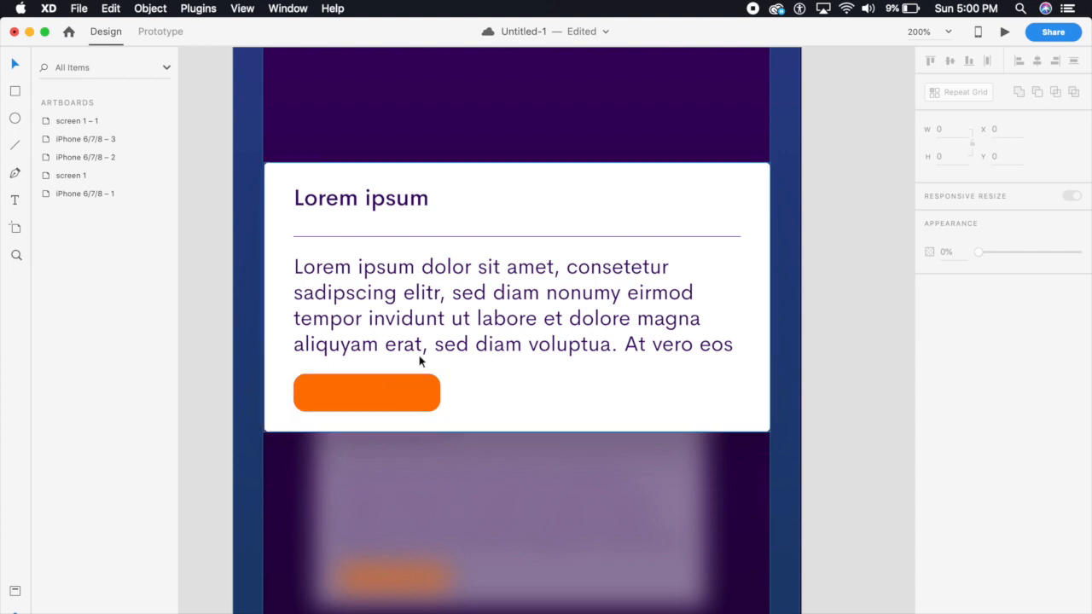
{"action": "double_click", "coordinate": [375, 391]}
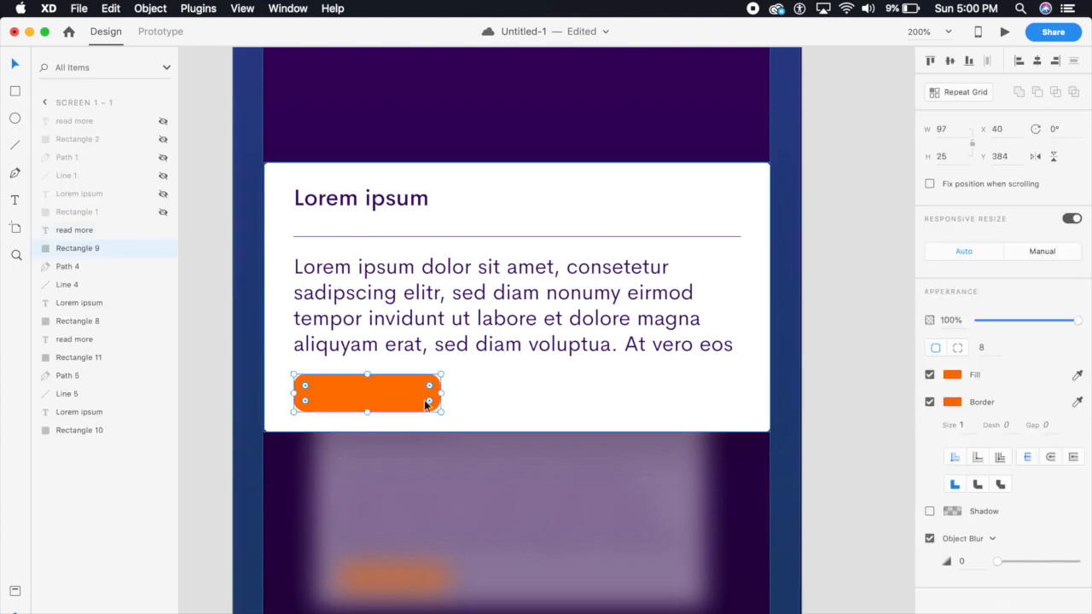
{"action": "left_click", "coordinate": [930, 375]}
- Center the read more label inside the outlined button at about X 61, Y 390
{"action": "left_click", "coordinate": [366, 399]}
{"action": "left_click_drag", "start_coordinate": [367, 396], "coordinate": [378, 402]}
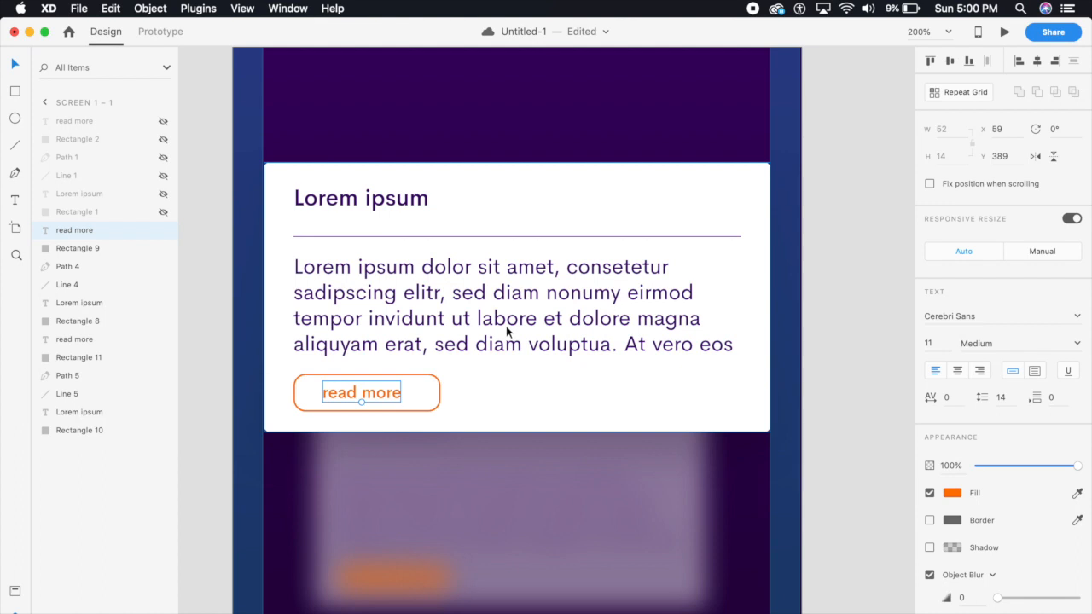
{"action": "key", "text": "Right"}
{"action": "key", "text": "Right"}
{"action": "key", "text": "Down"}
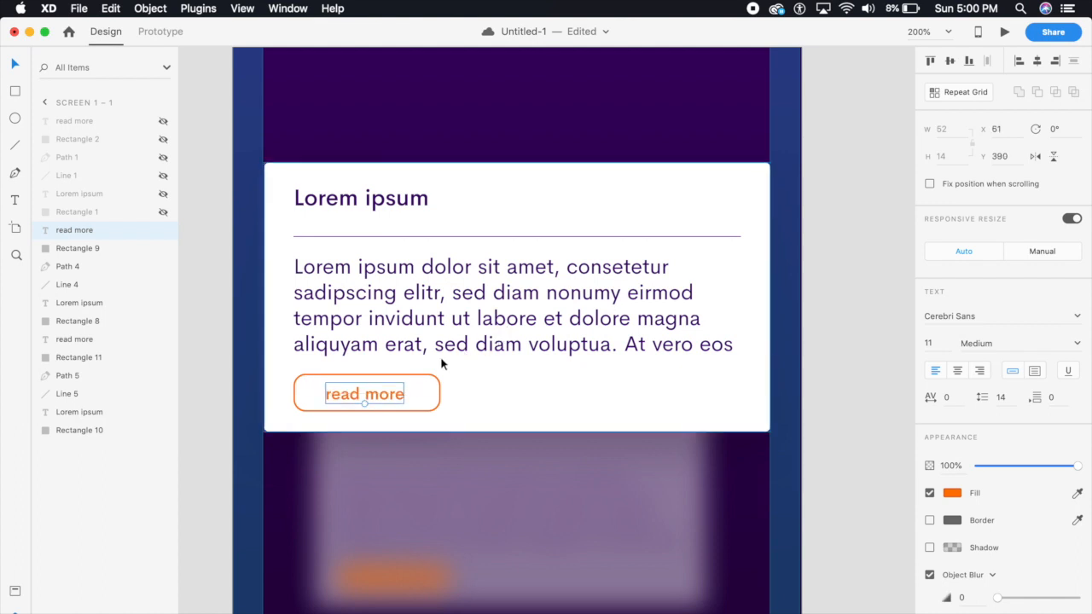
- Set the opacity of the divider line under the card's heading to 25%
{"action": "left_click", "coordinate": [446, 238]}
{"action": "left_click", "coordinate": [950, 320]}
{"action": "type", "text": "25"}
{"action": "key", "text": "Return"}
- Set the card heading's font size to 20 to match the screen 1 card, and move the heading slightly down
{"action": "key", "text": "super+1"}
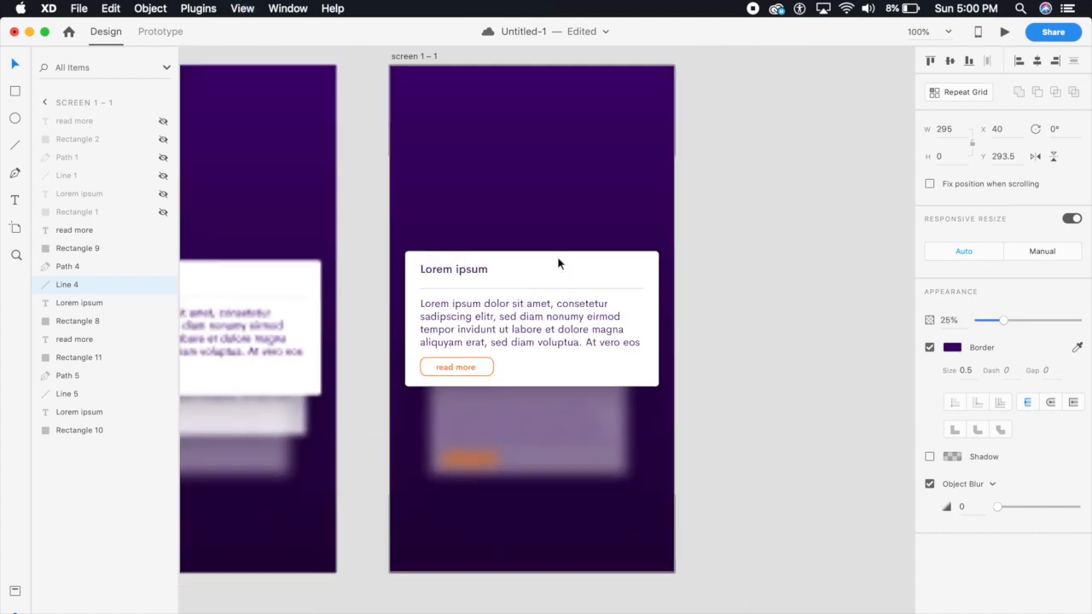
{"action": "left_click_drag", "start_coordinate": [307, 302], "coordinate": [483, 279]}
{"action": "left_click", "coordinate": [319, 252]}
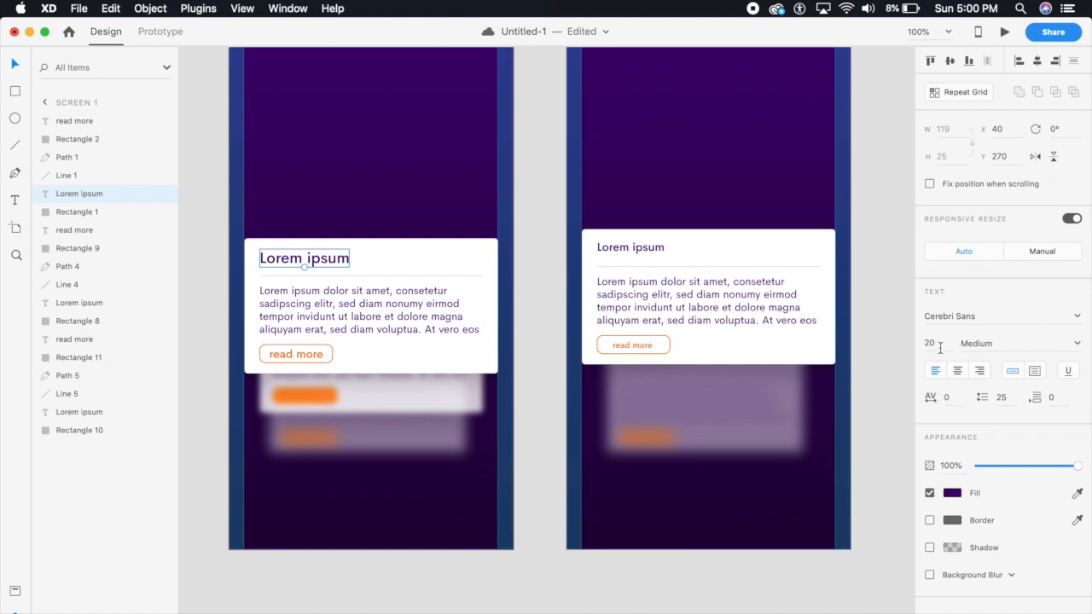
{"action": "left_click", "coordinate": [643, 246]}
{"action": "left_click", "coordinate": [939, 342]}
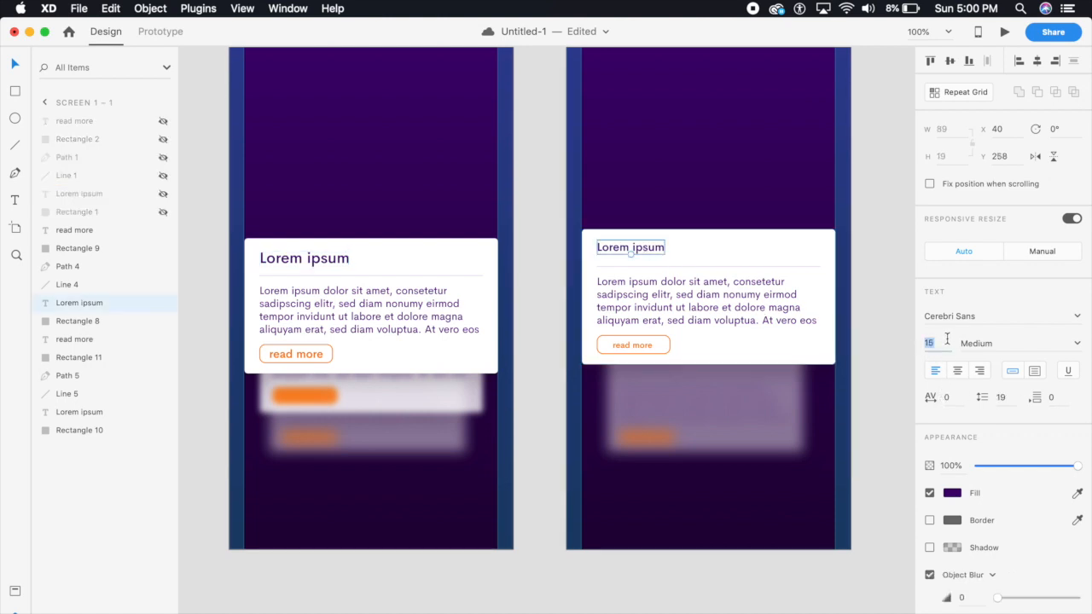
{"action": "type", "text": "20"}
{"action": "key", "text": "Return"}
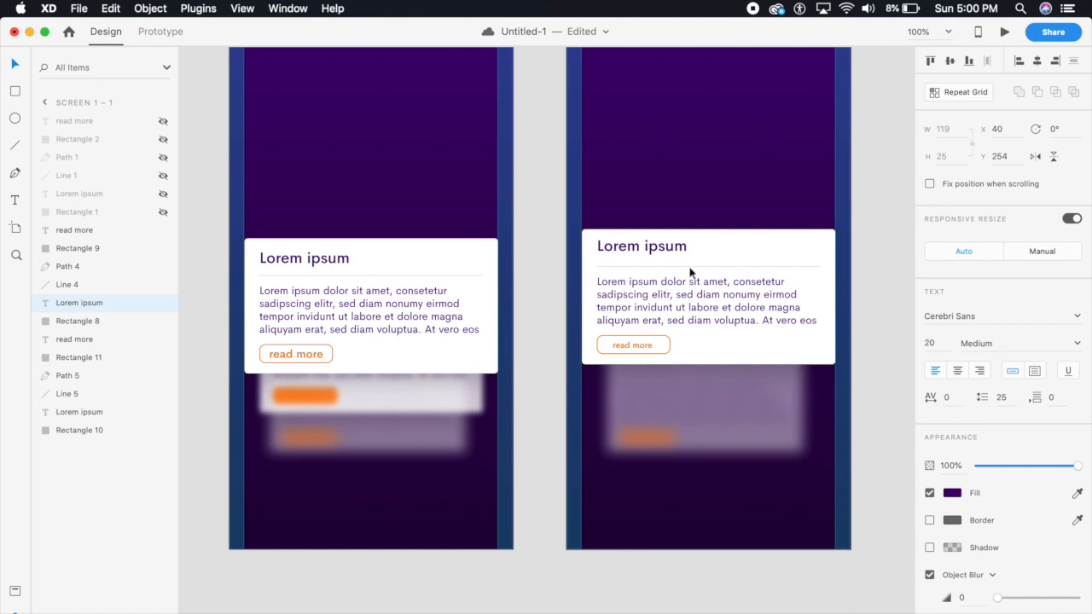
{"action": "left_click_drag", "start_coordinate": [663, 246], "coordinate": [668, 253]}
- Select the exposed elements of the rear blurred card on screen 1 – 1 and move them up to about Y 353.5
{"action": "left_click", "coordinate": [692, 202]}
{"action": "left_click_drag", "start_coordinate": [692, 203], "coordinate": [569, 193]}
{"action": "left_click_drag", "start_coordinate": [703, 492], "coordinate": [500, 416]}
{"action": "left_click_drag", "start_coordinate": [583, 430], "coordinate": [582, 396]}
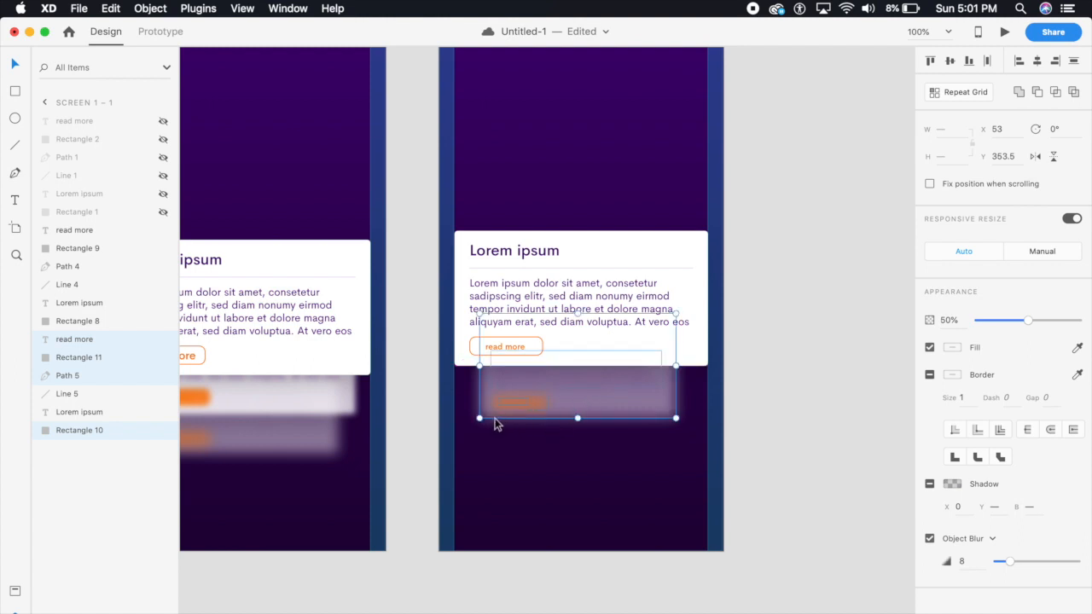
- Enlarge the rear card on both sides and position it at about X 40, Y 349.5 behind the sharp card
{"action": "left_click_drag", "start_coordinate": [553, 404], "coordinate": [552, 402]}
{"action": "left_click_drag", "start_coordinate": [479, 419], "coordinate": [470, 433]}
{"action": "left_click", "coordinate": [683, 419]}
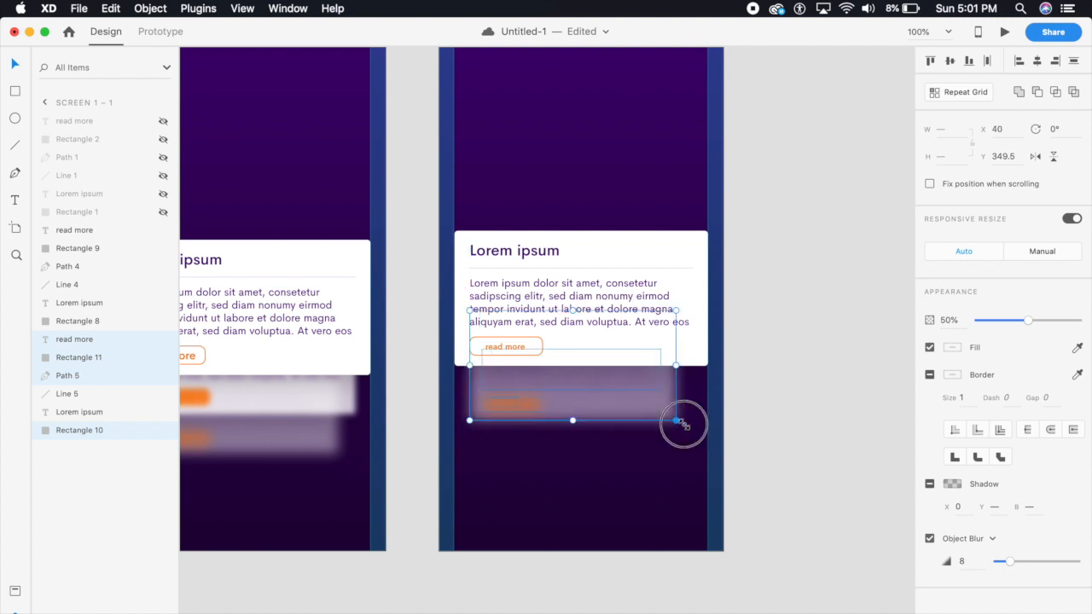
{"action": "left_click", "coordinate": [695, 429]}
- Set the rear card's opacity to 80% and move it up to about Y 325.5
{"action": "left_click", "coordinate": [960, 320]}
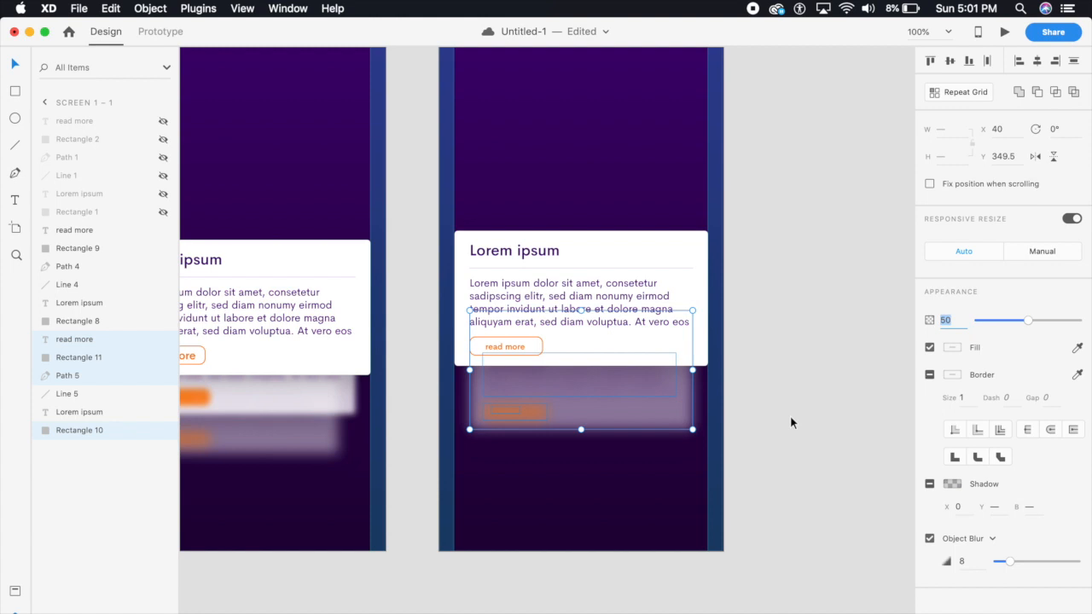
{"action": "type", "text": "8"}
{"action": "key", "text": "Return"}
{"action": "left_click_drag", "start_coordinate": [634, 416], "coordinate": [632, 402]}
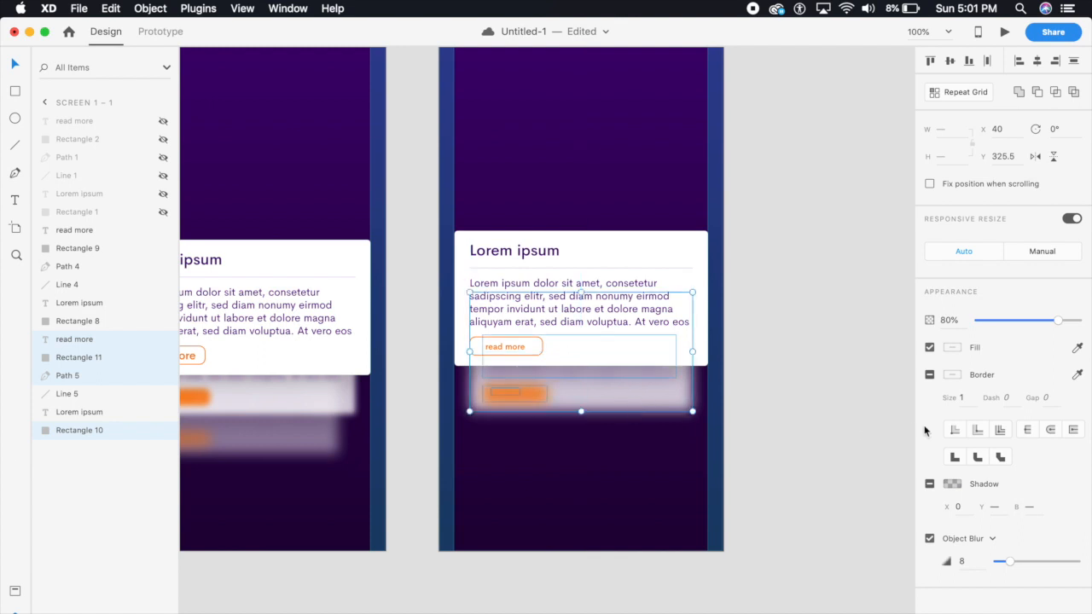
- Set the rear card's Object Blur amount to 4
{"action": "left_click", "coordinate": [956, 563]}
{"action": "type", "text": "4"}
{"action": "key", "text": "Return"}
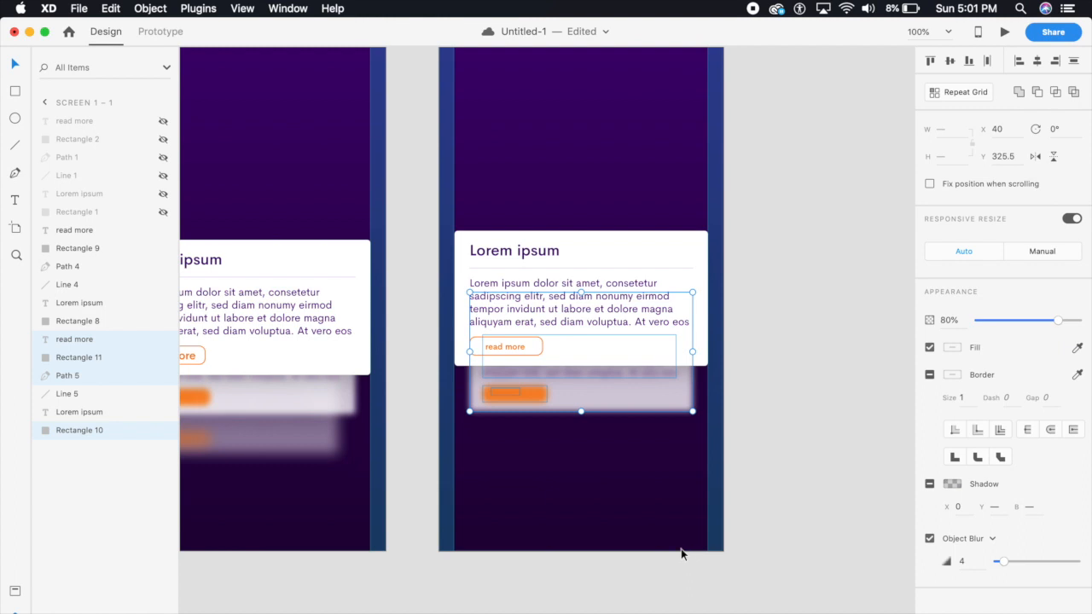
- In Prototype mode, link the front card's rectangle on screen 1 to screen 1 – 1 using a Drag trigger with Auto-Animate
{"action": "scroll", "coordinate": [378, 464], "scroll_direction": "right", "scroll_amount": 2}
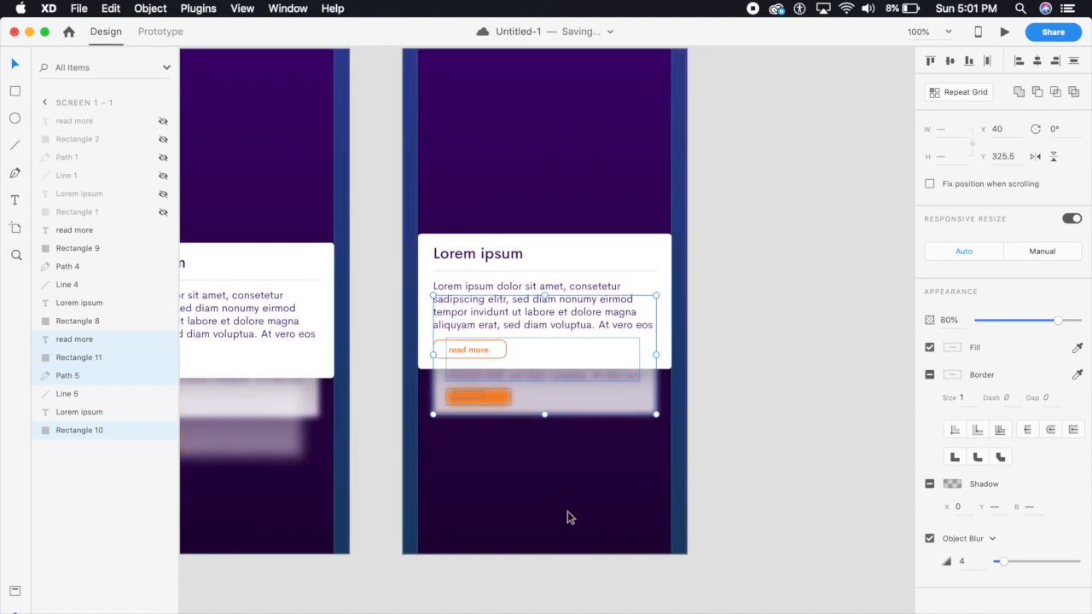
{"action": "key", "text": "super+minus"}
{"action": "left_click_drag", "start_coordinate": [495, 476], "coordinate": [563, 477]}
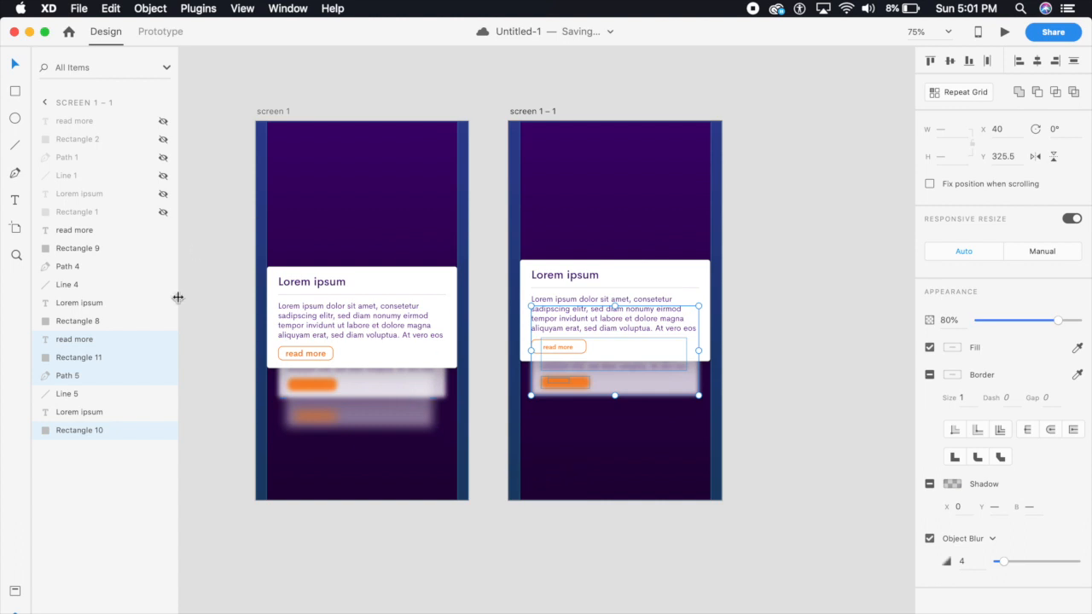
{"action": "left_click", "coordinate": [173, 35]}
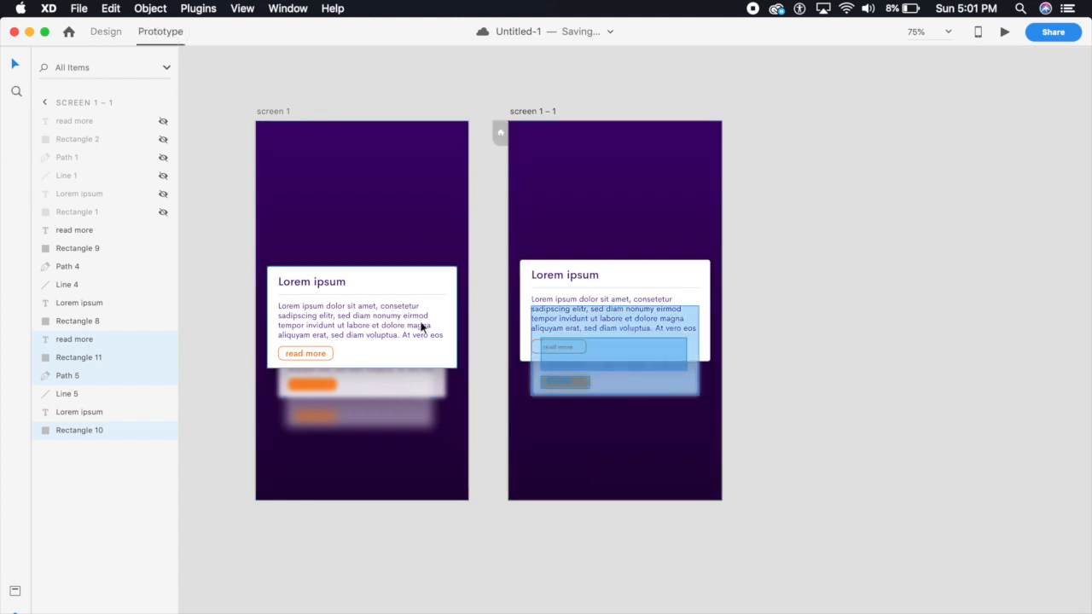
{"action": "left_click", "coordinate": [418, 275]}
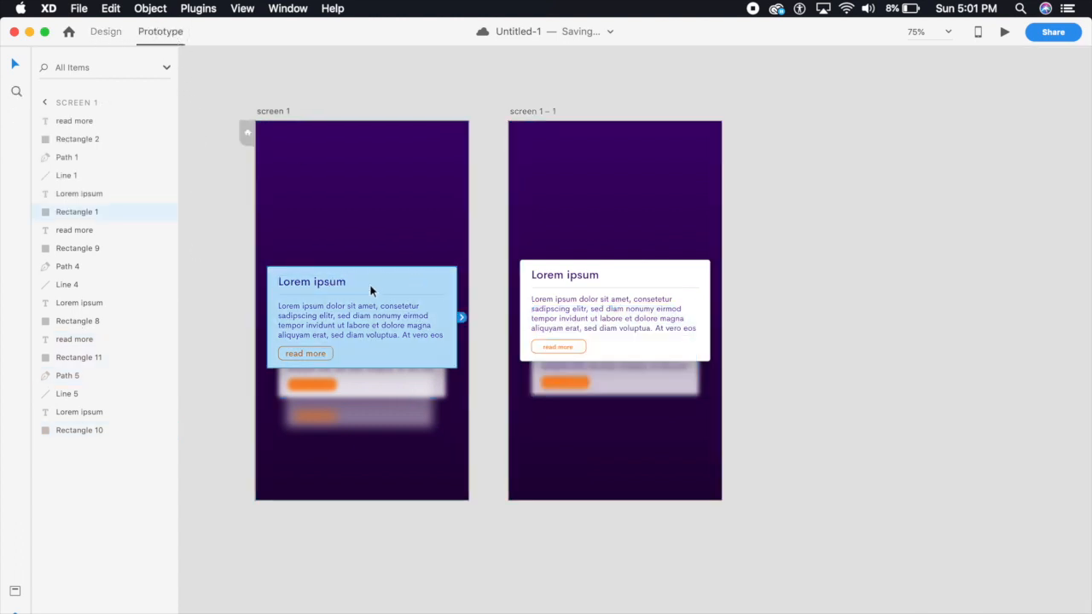
{"action": "left_click_drag", "start_coordinate": [462, 322], "coordinate": [566, 329]}
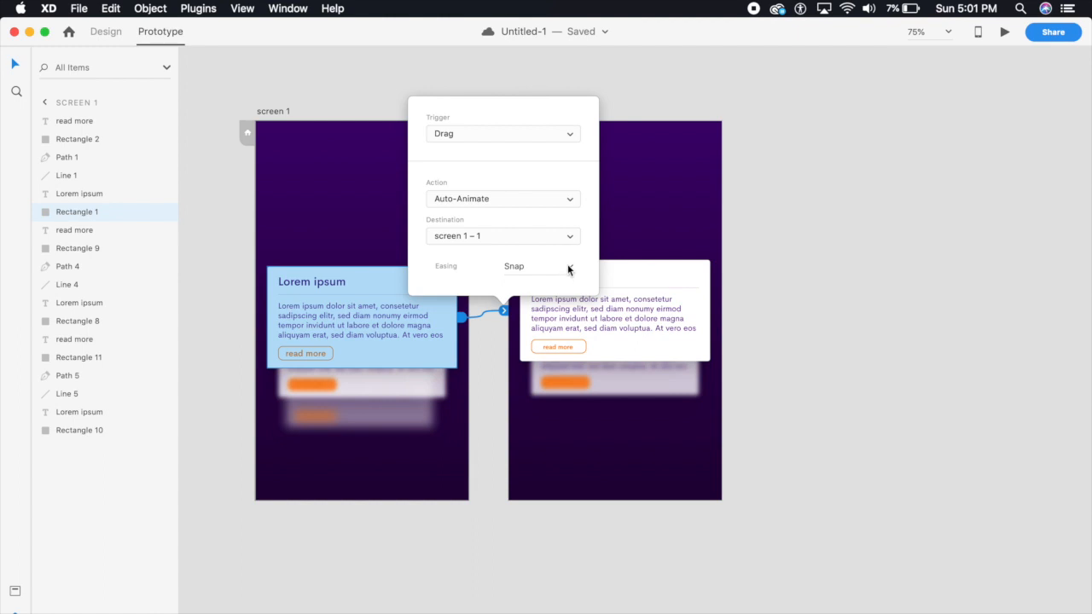
{"action": "left_click", "coordinate": [569, 134]}
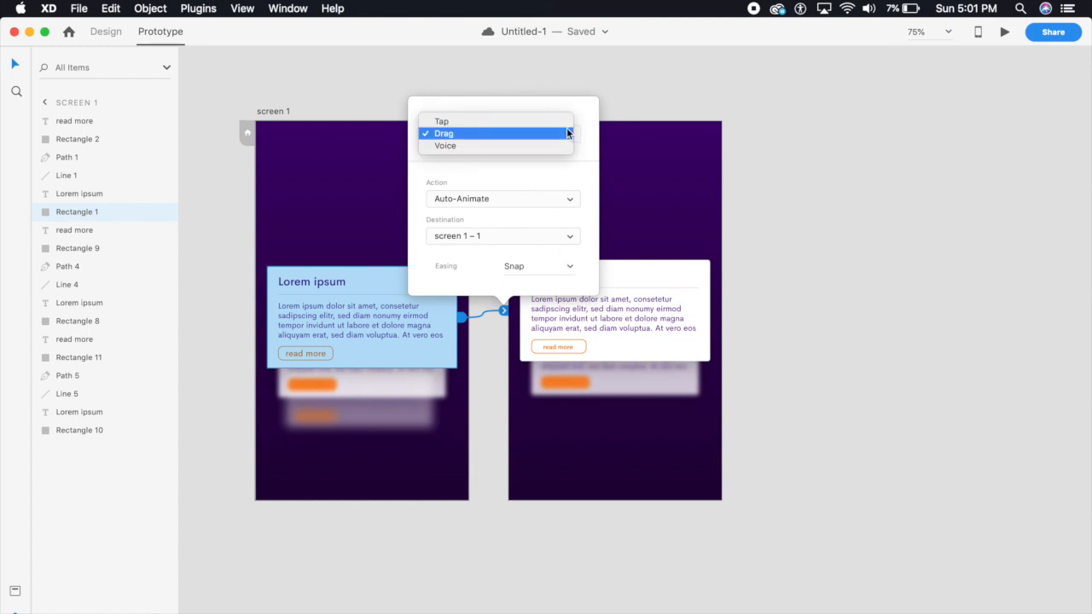
{"action": "left_click", "coordinate": [498, 133]}
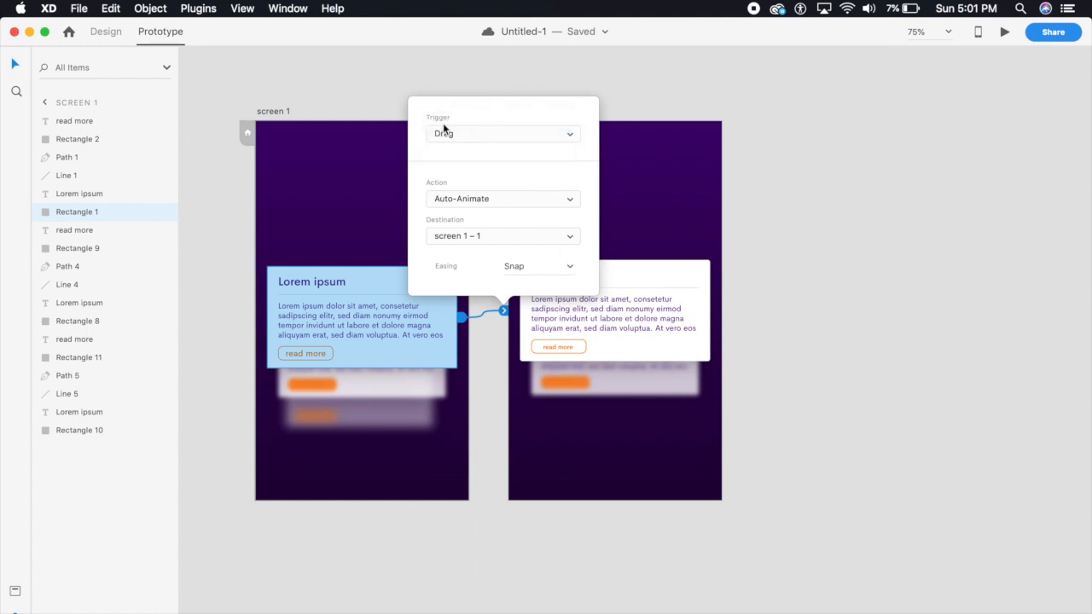
- Keep Auto-Animate as the drag interaction's action, choose Snap easing, and close the interaction settings
{"action": "left_click", "coordinate": [515, 208]}
{"action": "left_click", "coordinate": [496, 203]}
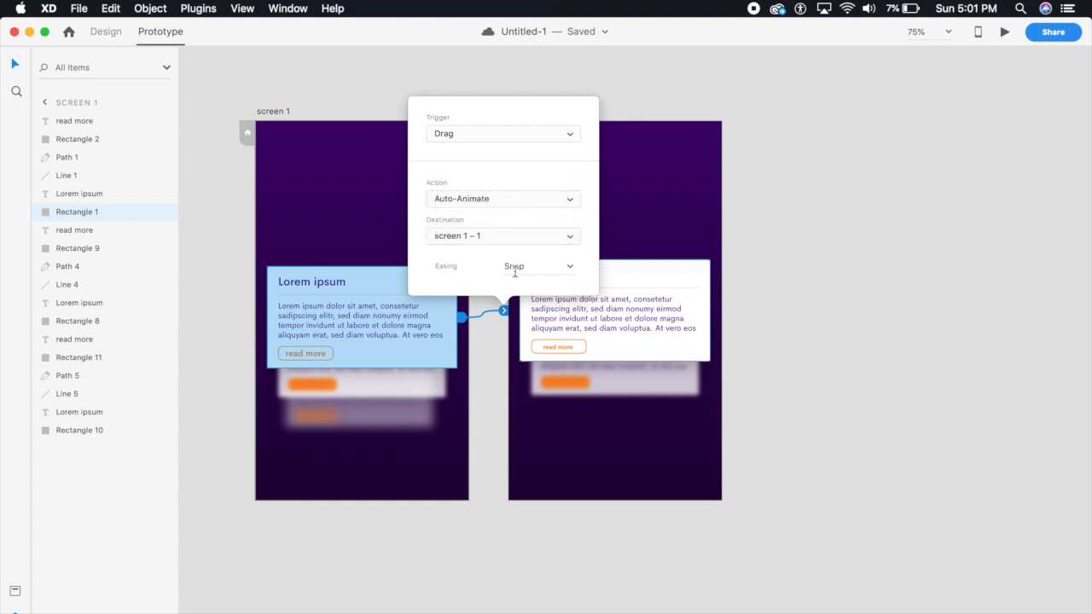
{"action": "left_click", "coordinate": [573, 270]}
{"action": "left_click", "coordinate": [524, 341]}
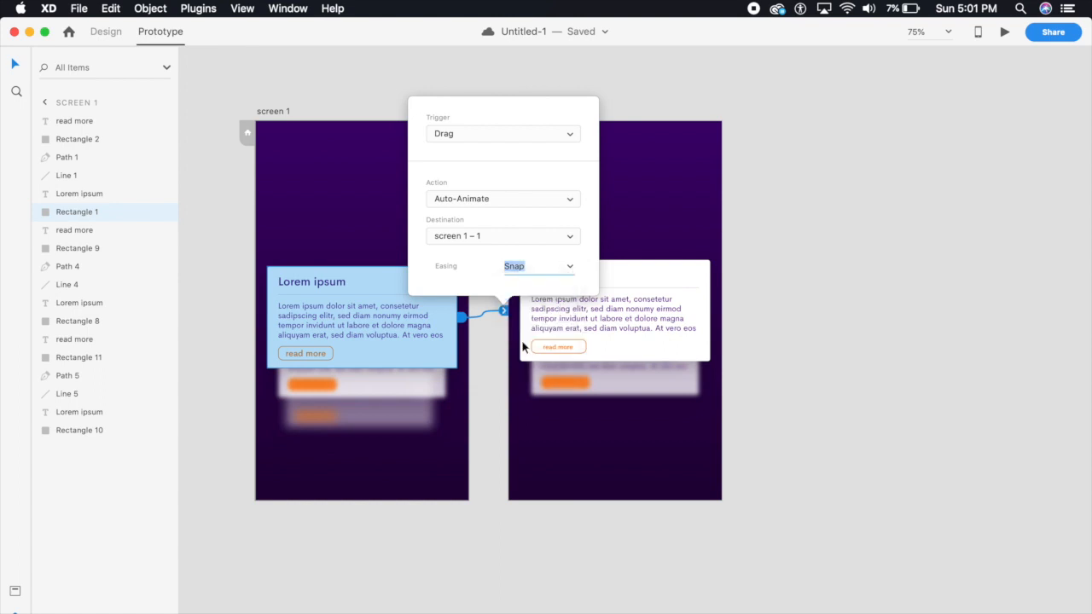
{"action": "left_click", "coordinate": [573, 270]}
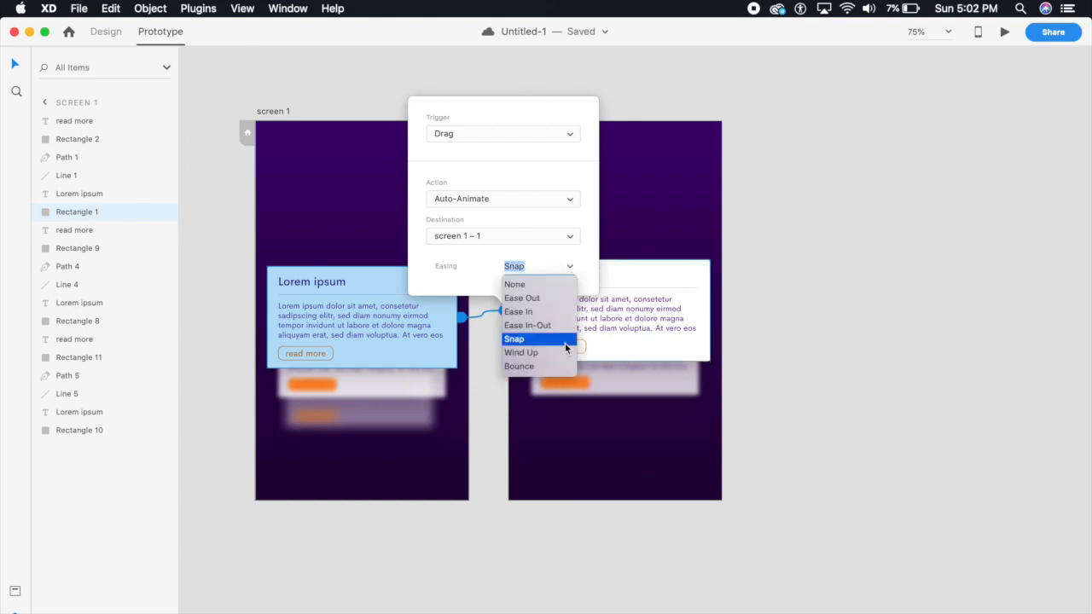
{"action": "left_click", "coordinate": [517, 343]}
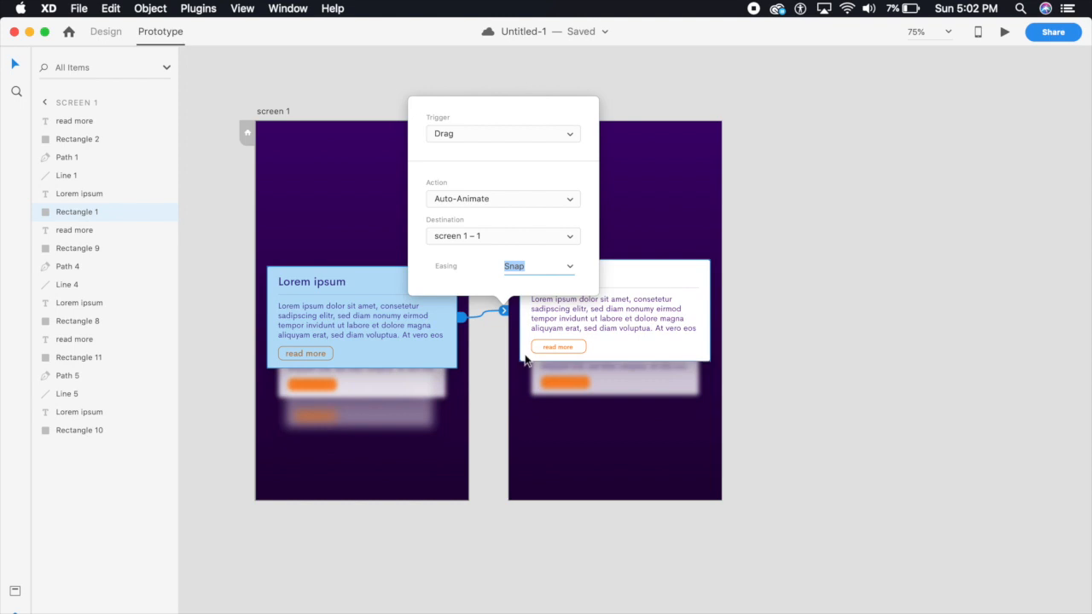
{"action": "left_click", "coordinate": [406, 478]}
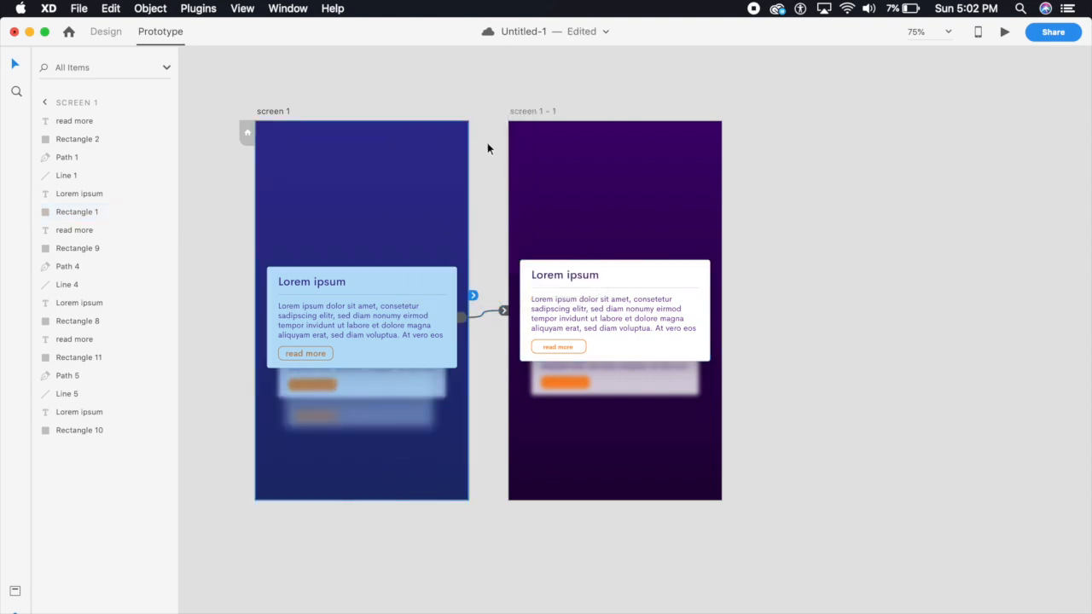
- Preview the prototype, test swiping the front card up and back down, and close the preview
{"action": "left_click", "coordinate": [1005, 32]}
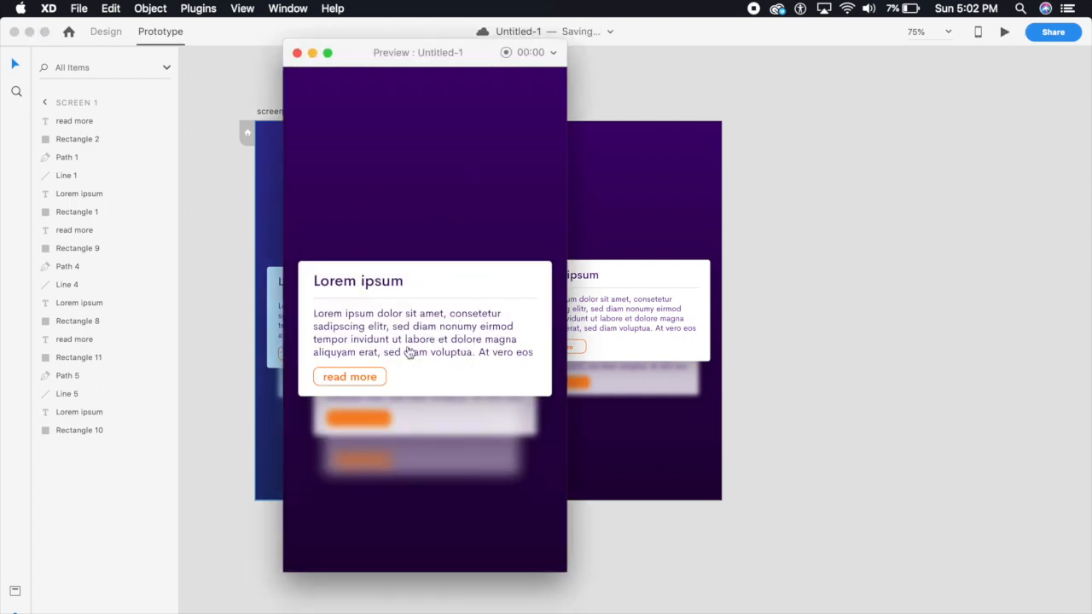
{"action": "left_click", "coordinate": [475, 370]}
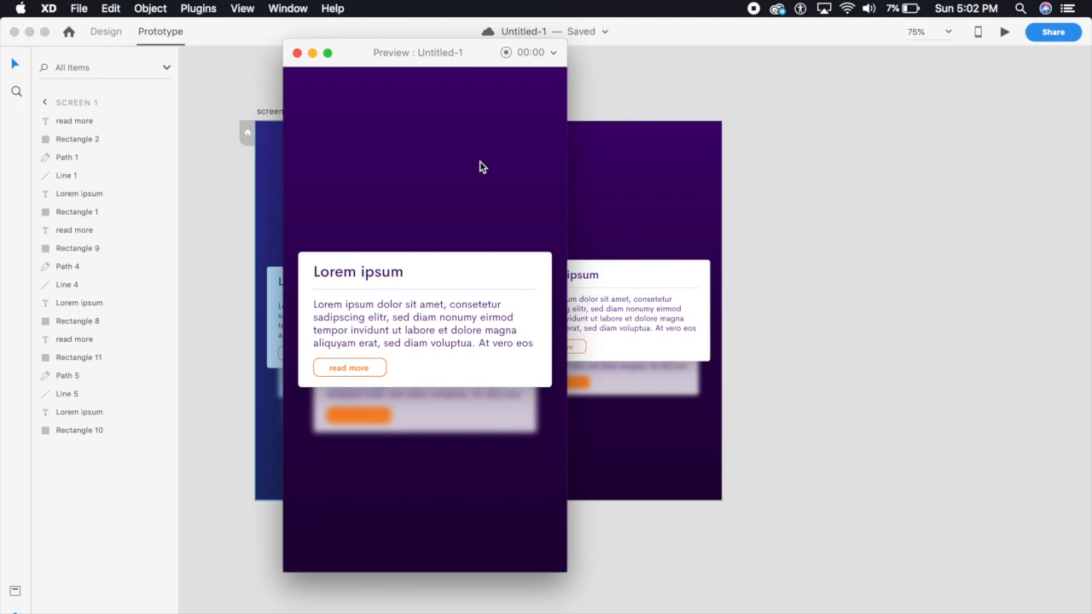
{"action": "left_click_drag", "start_coordinate": [453, 267], "coordinate": [383, 473]}
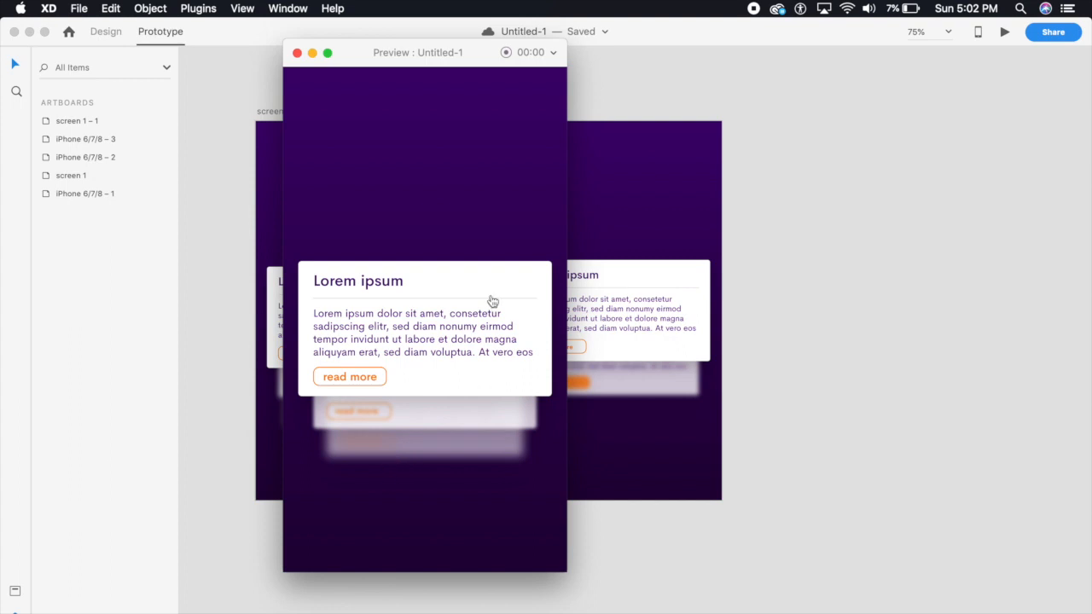
{"action": "left_click", "coordinate": [298, 53]}
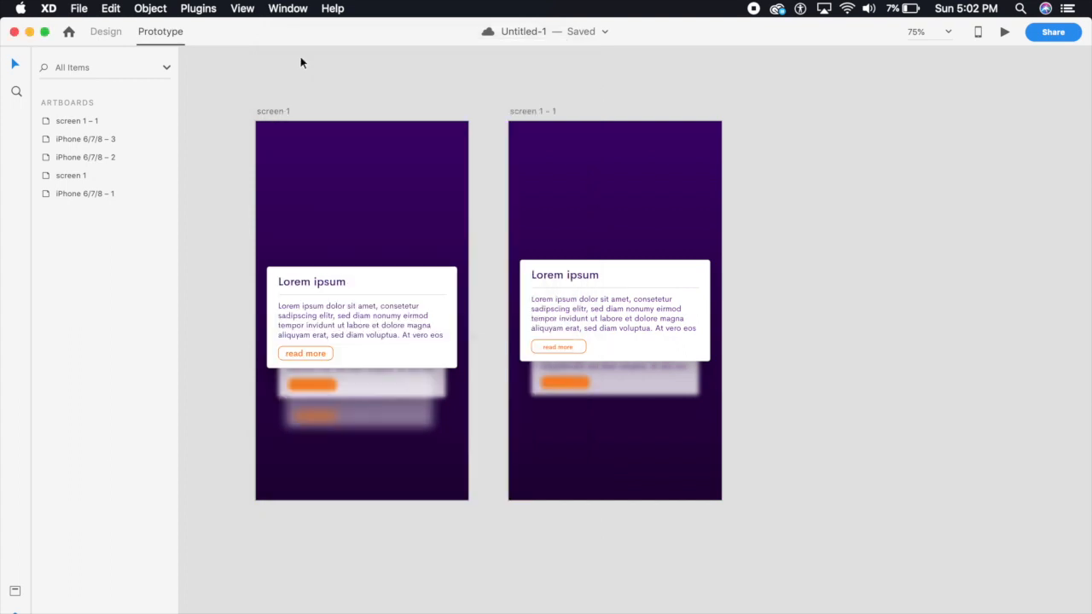
- Link the front card's rectangle on screen 1 – 1 back to screen 1 using a Drag trigger, Auto-Animate and Snap easing
{"action": "left_click", "coordinate": [652, 274]}
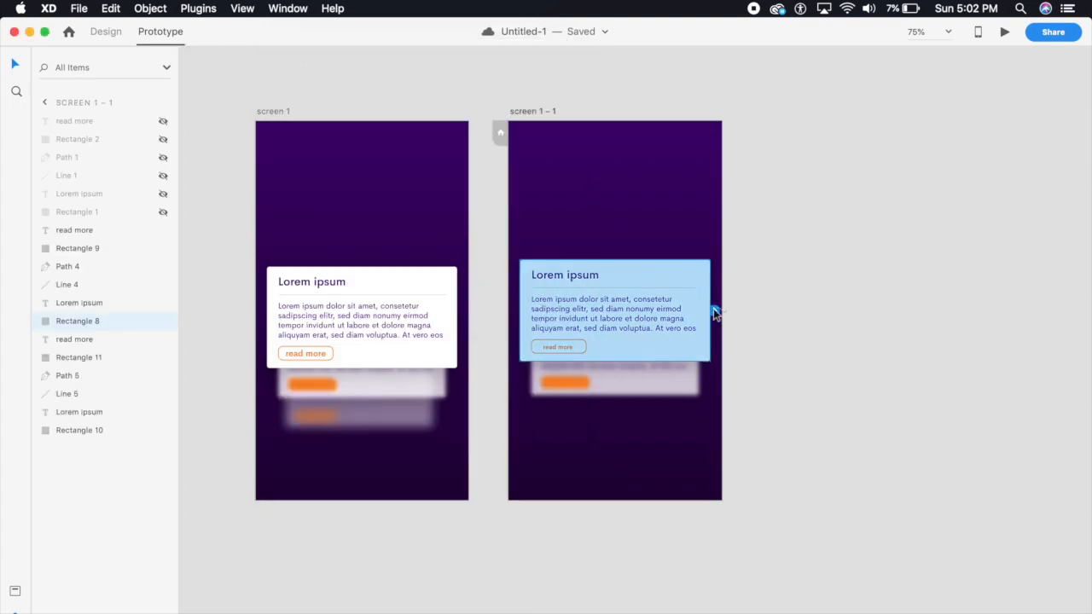
{"action": "left_click_drag", "start_coordinate": [717, 312], "coordinate": [444, 394]}
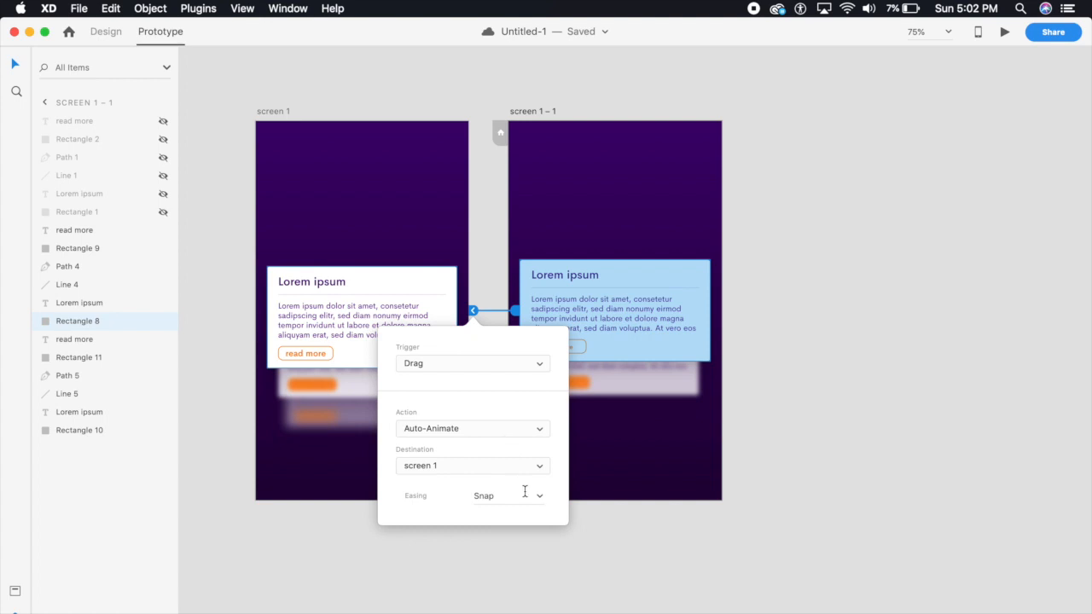
{"action": "left_click", "coordinate": [402, 174]}
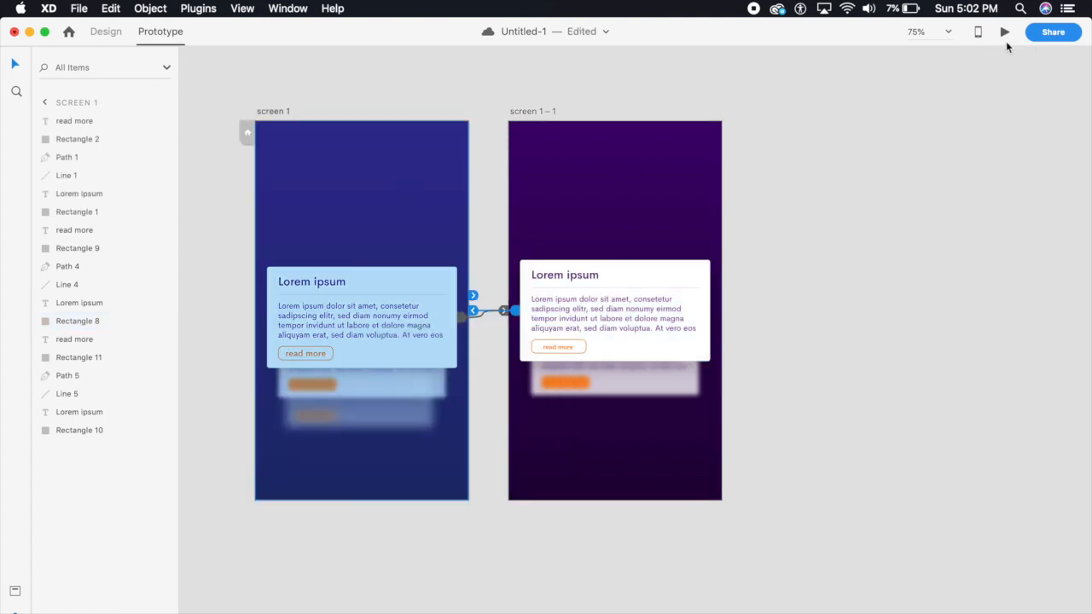
- Preview the prototype again and swipe the front card up and down repeatedly to test both drag transitions
{"action": "left_click", "coordinate": [1005, 31]}
{"action": "left_click", "coordinate": [417, 310]}
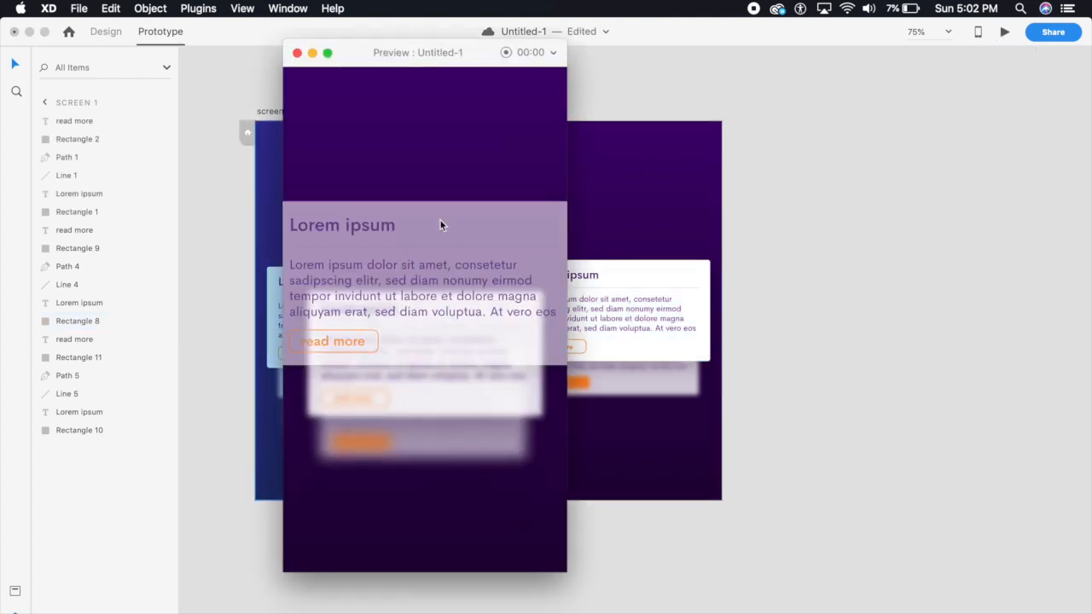
{"action": "left_click_drag", "start_coordinate": [475, 301], "coordinate": [445, 467]}
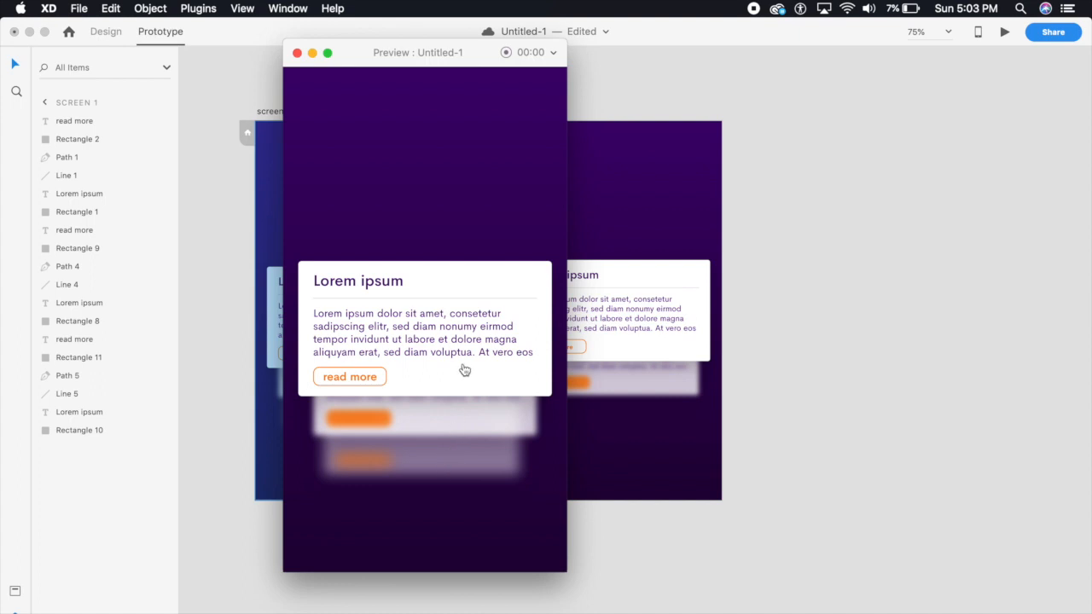
{"action": "left_click_drag", "start_coordinate": [463, 372], "coordinate": [494, 224]}
{"action": "left_click_drag", "start_coordinate": [474, 309], "coordinate": [447, 419]}
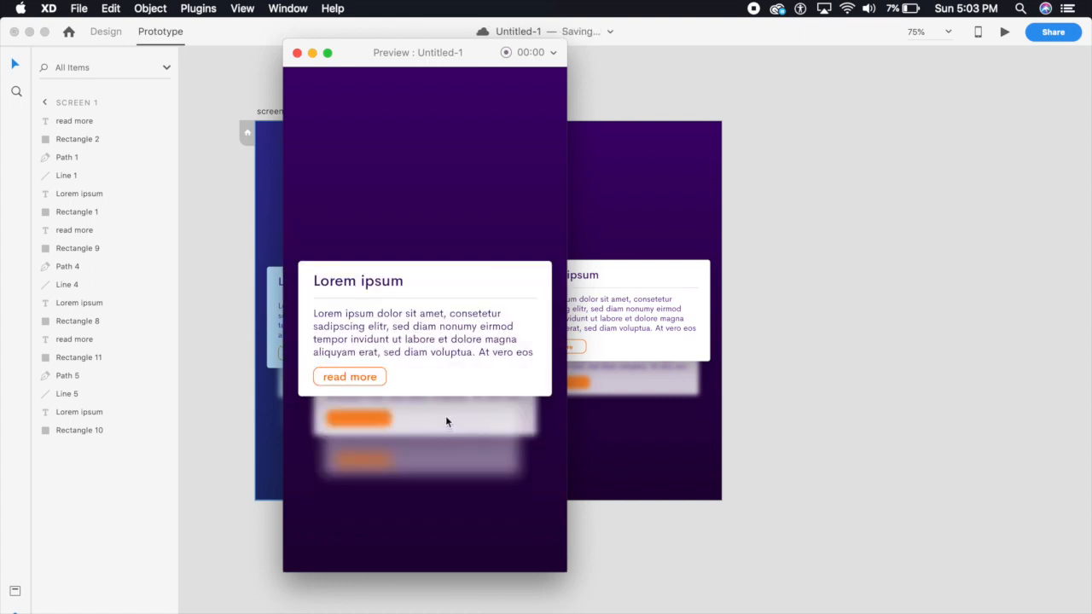